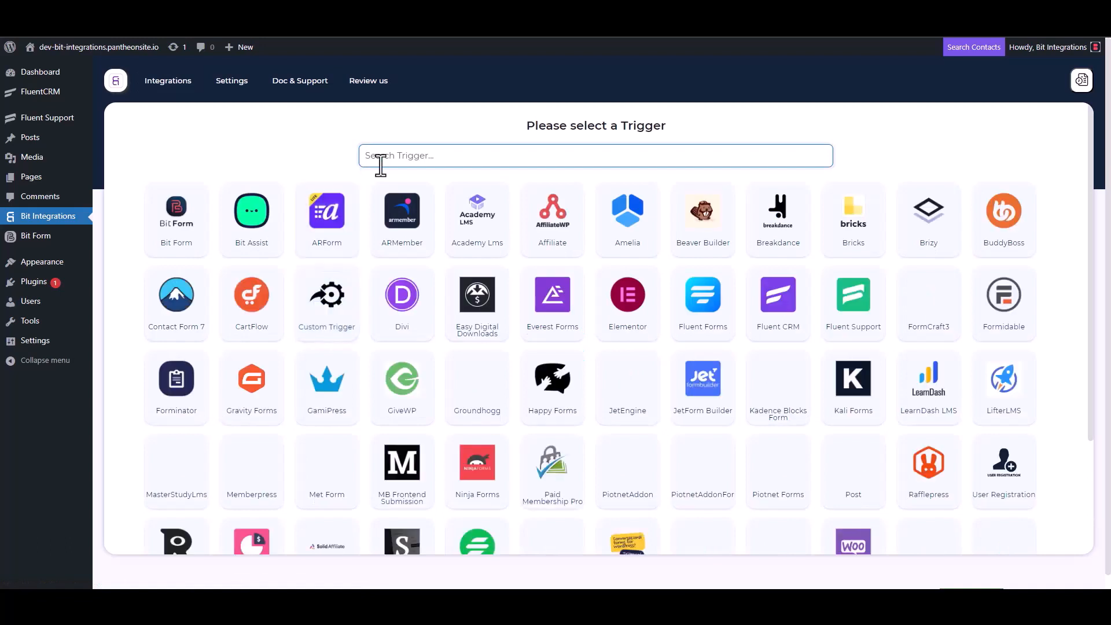
Choose Fluent Support as the trigger, copy its webhook URL, and start fetching test data
{"action": "left_click", "coordinate": [857, 315]}
{"action": "left_click", "coordinate": [791, 280]}
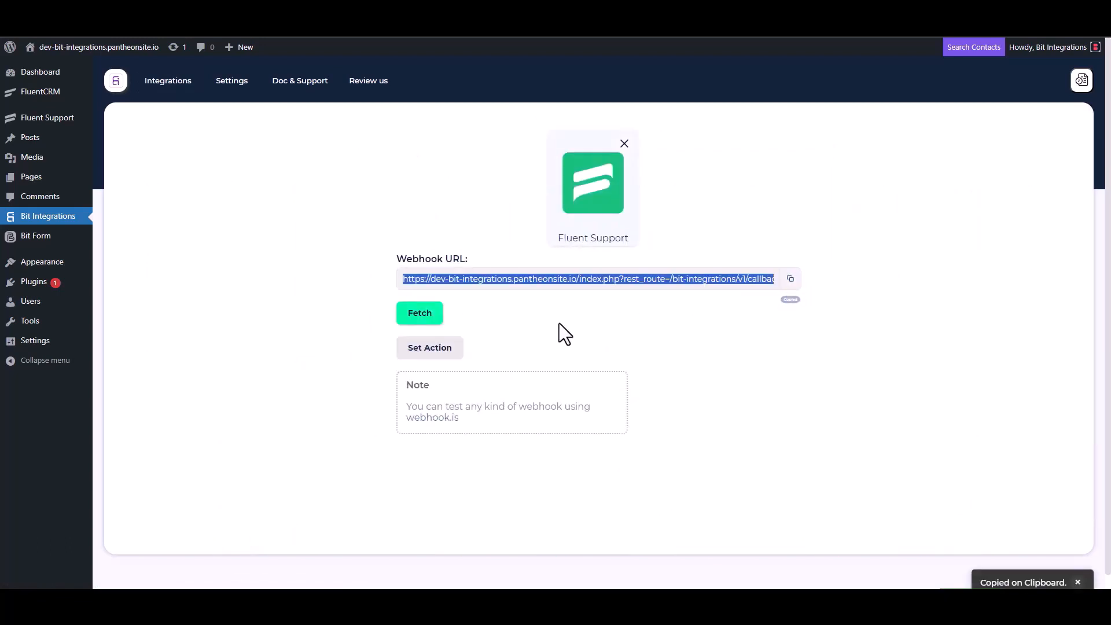
{"action": "left_click", "coordinate": [420, 319]}
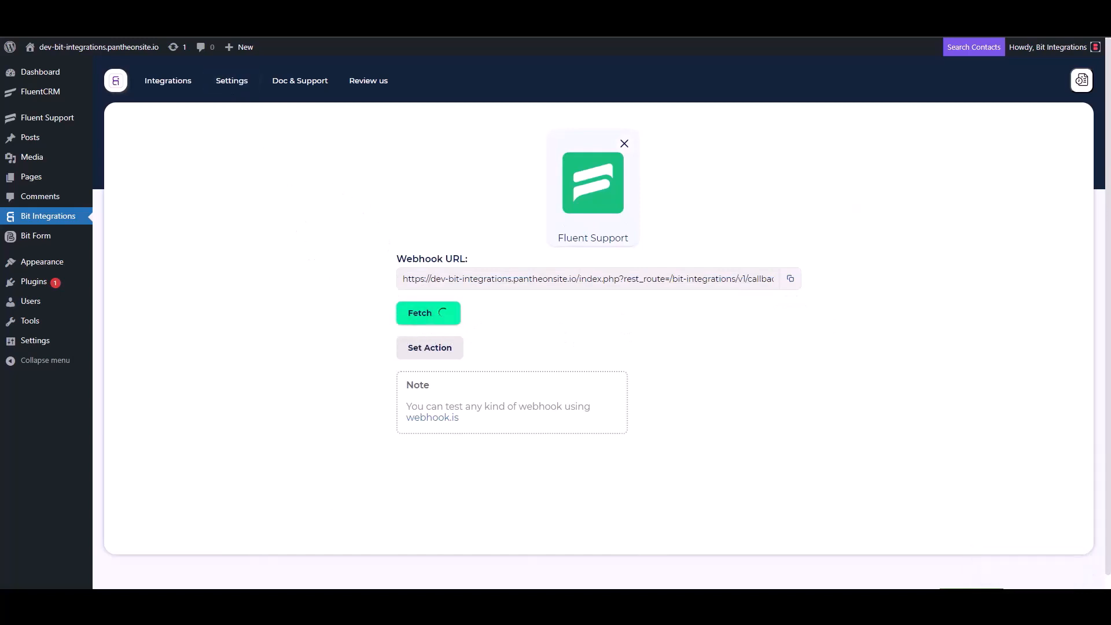
{"action": "left_click", "coordinate": [223, 13]}
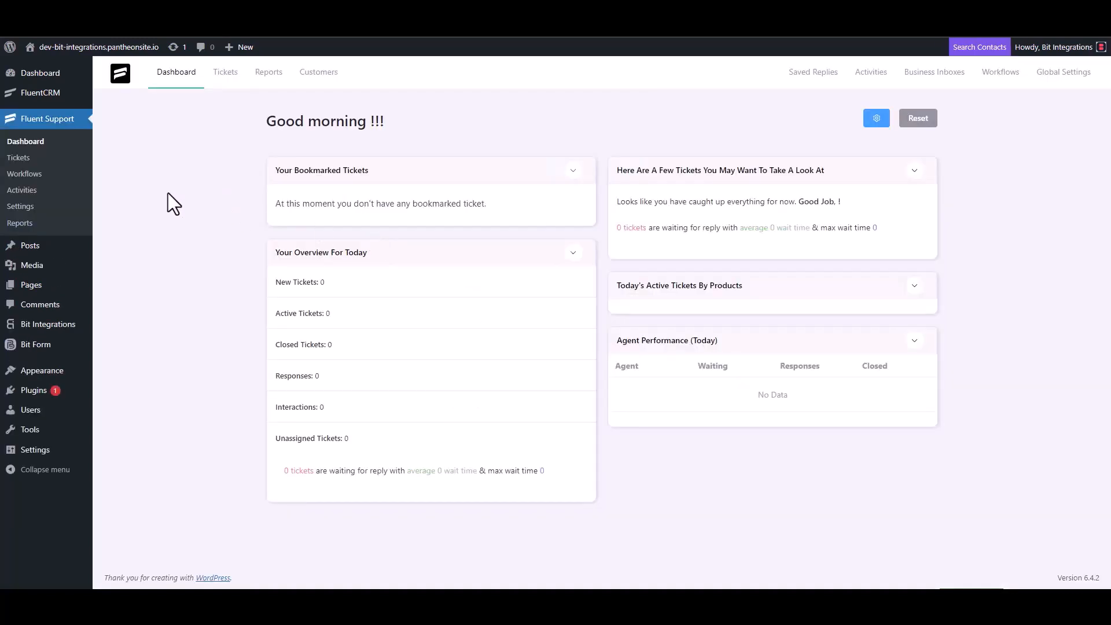
Add an automatic Fluent Support workflow named 'Bit Integrations' and continue to its editor
{"action": "left_click", "coordinate": [35, 174]}
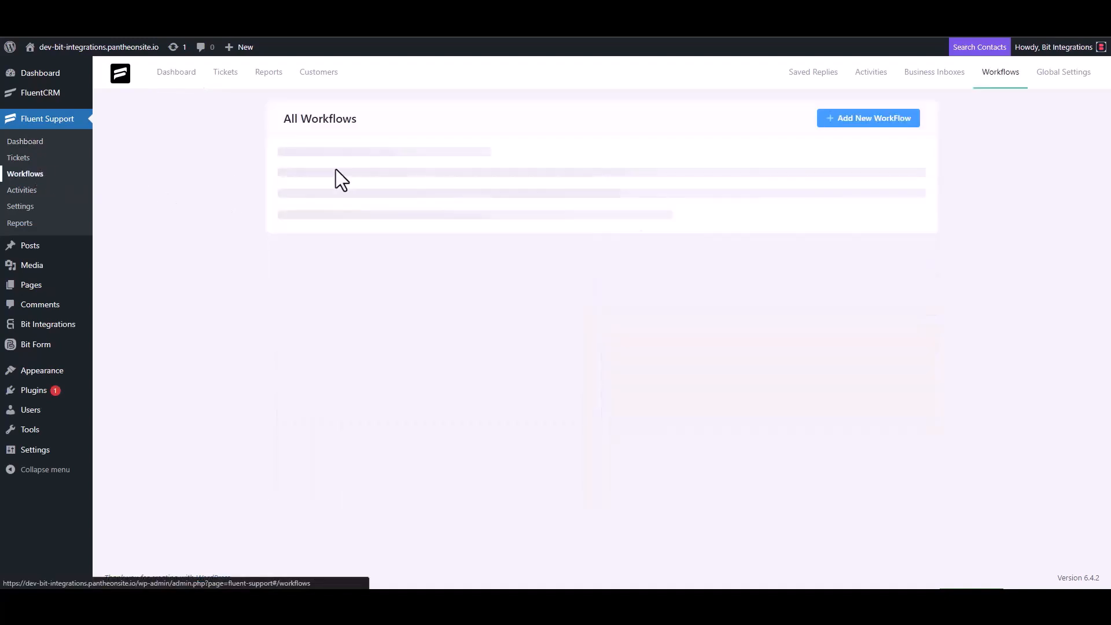
{"action": "left_click", "coordinate": [851, 122]}
{"action": "left_click", "coordinate": [335, 137]}
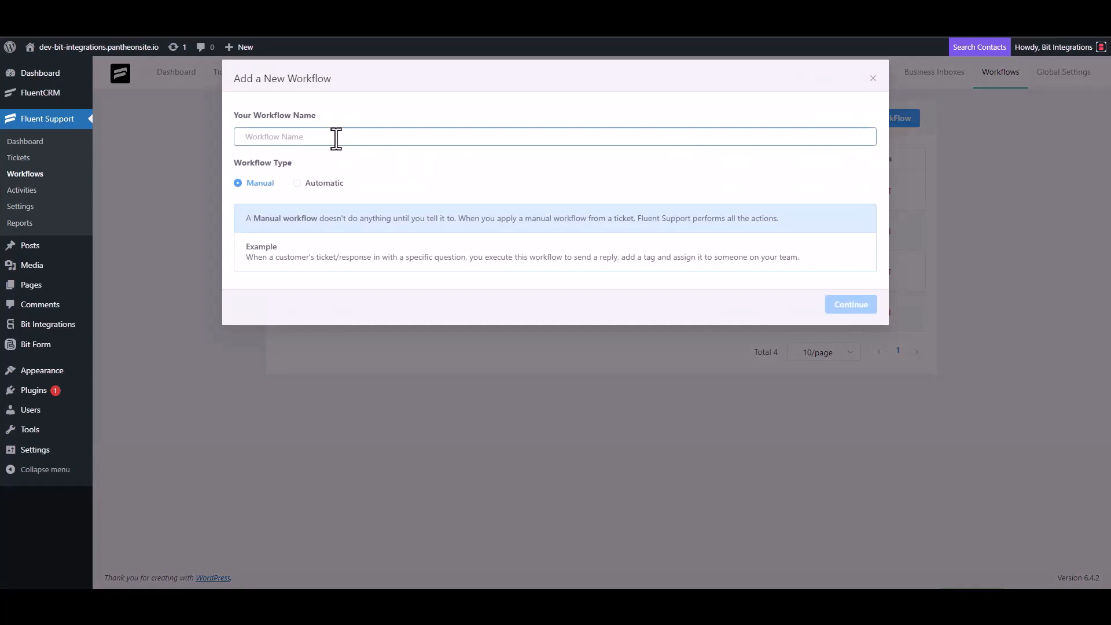
{"action": "type", "text": "Bit"}
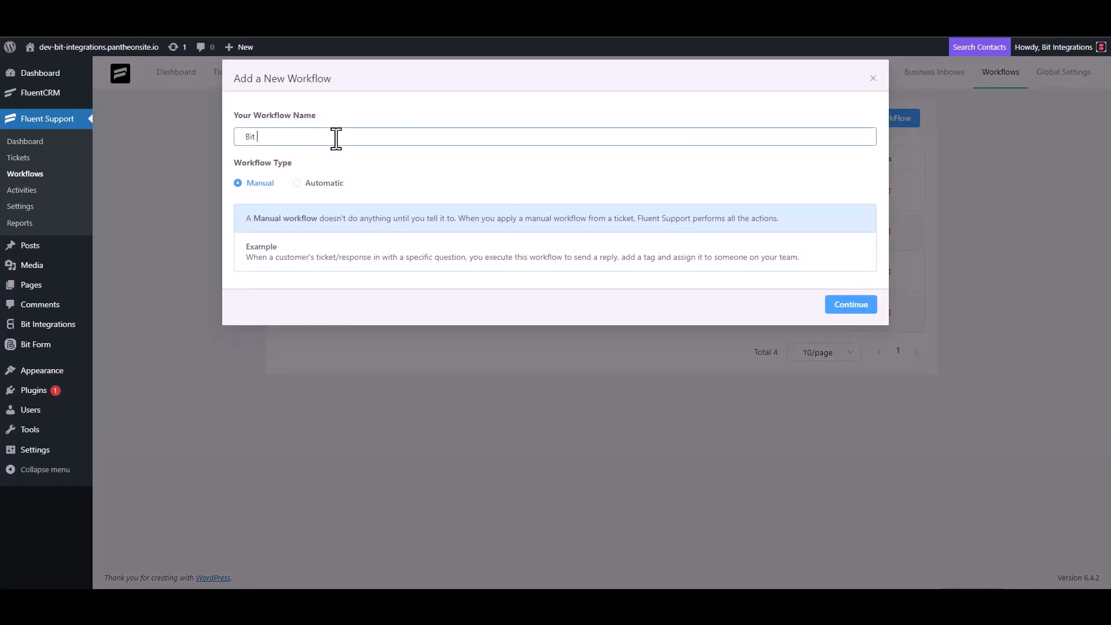
{"action": "type", "text": " Integrations"}
{"action": "left_click", "coordinate": [315, 184]}
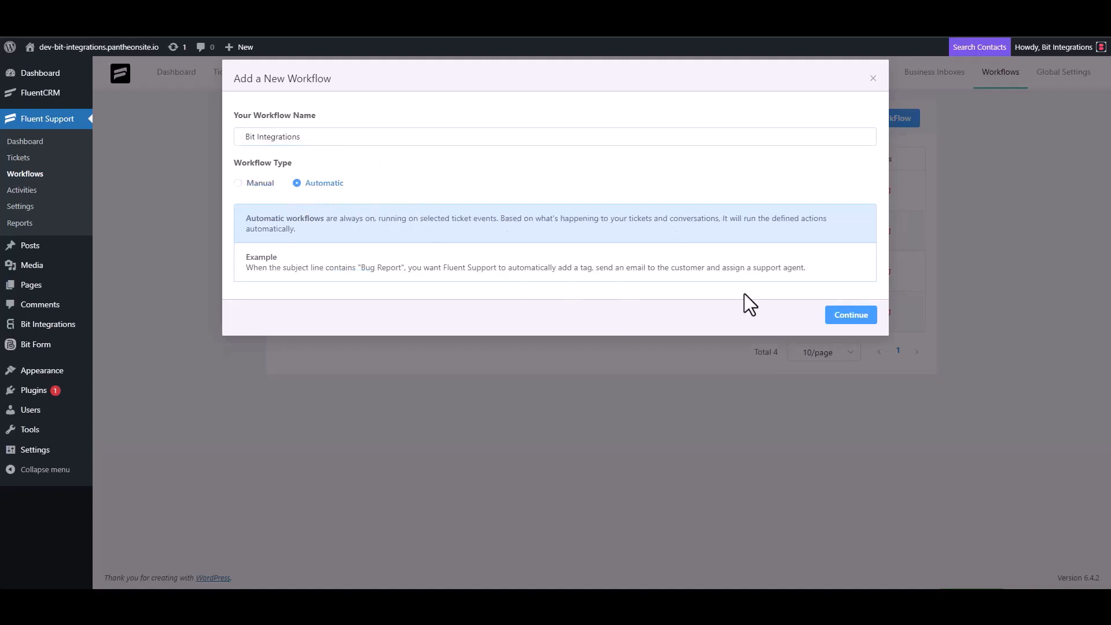
{"action": "left_click", "coordinate": [850, 317]}
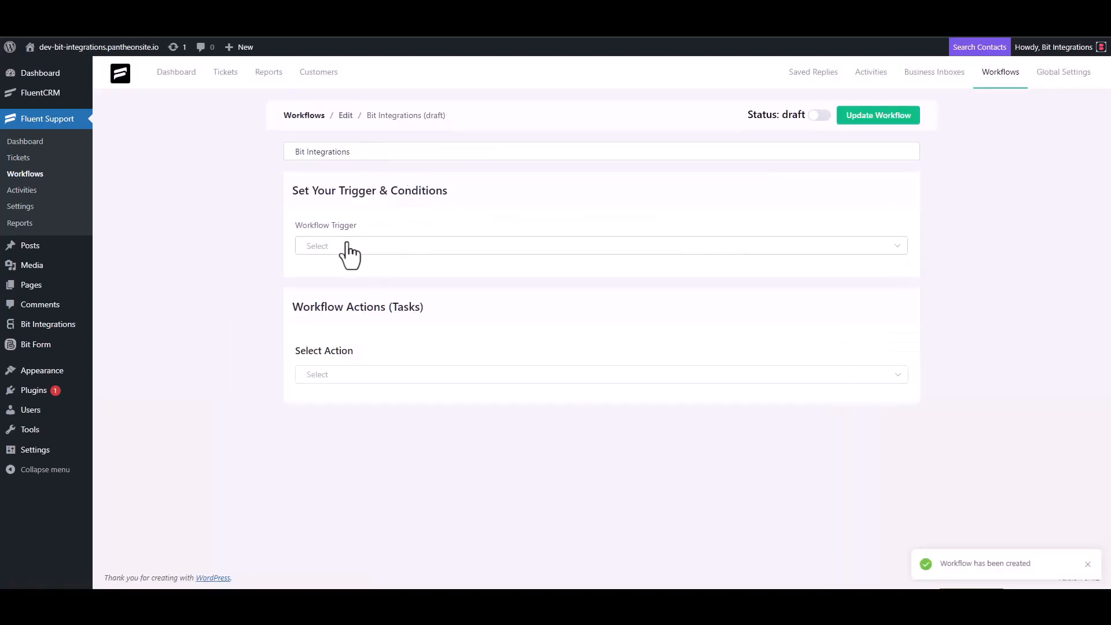
Set the workflow to run On Ticket Creation and add a Trigger Outgoing Webhook action
{"action": "left_click", "coordinate": [346, 245]}
{"action": "left_click", "coordinate": [343, 276]}
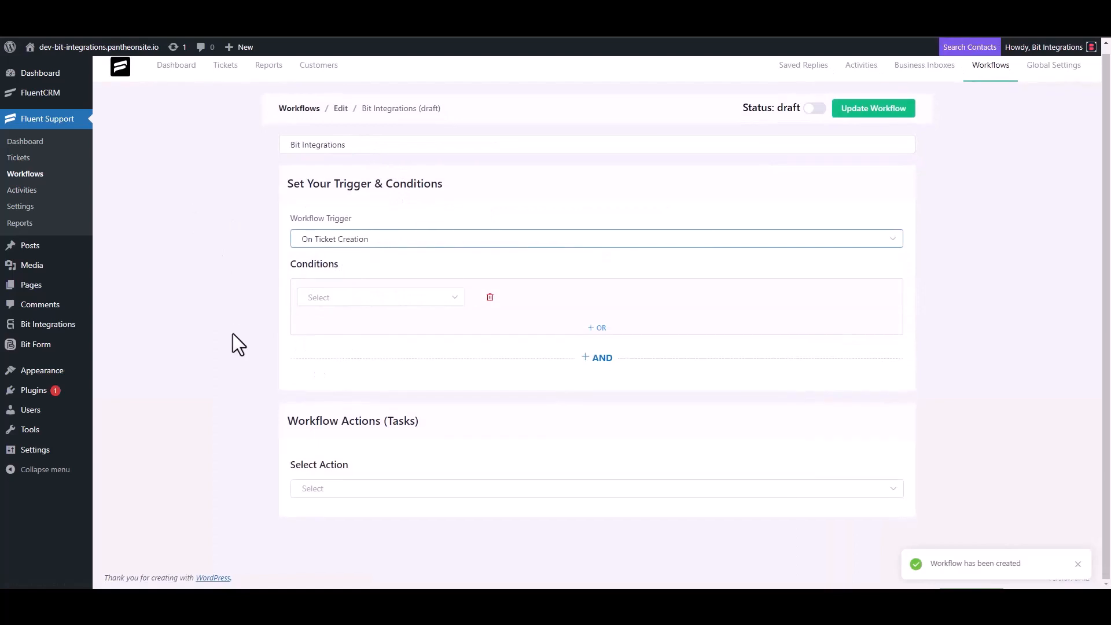
{"action": "left_click", "coordinate": [321, 487]}
{"action": "scroll", "coordinate": [341, 399], "scroll_direction": "down", "scroll_amount": 5}
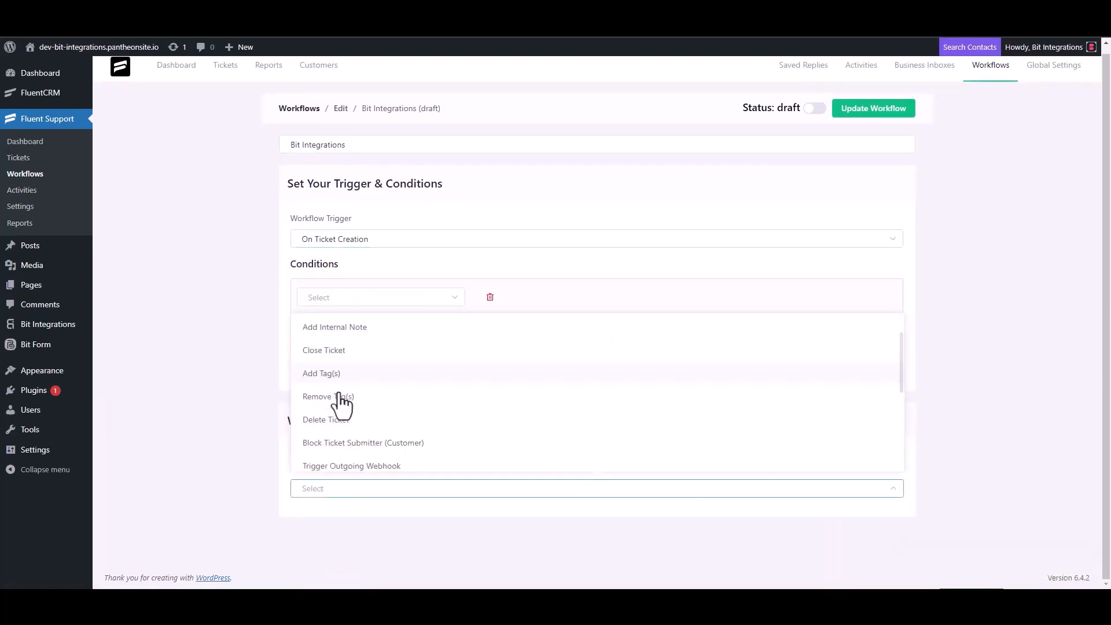
{"action": "left_click", "coordinate": [382, 328]}
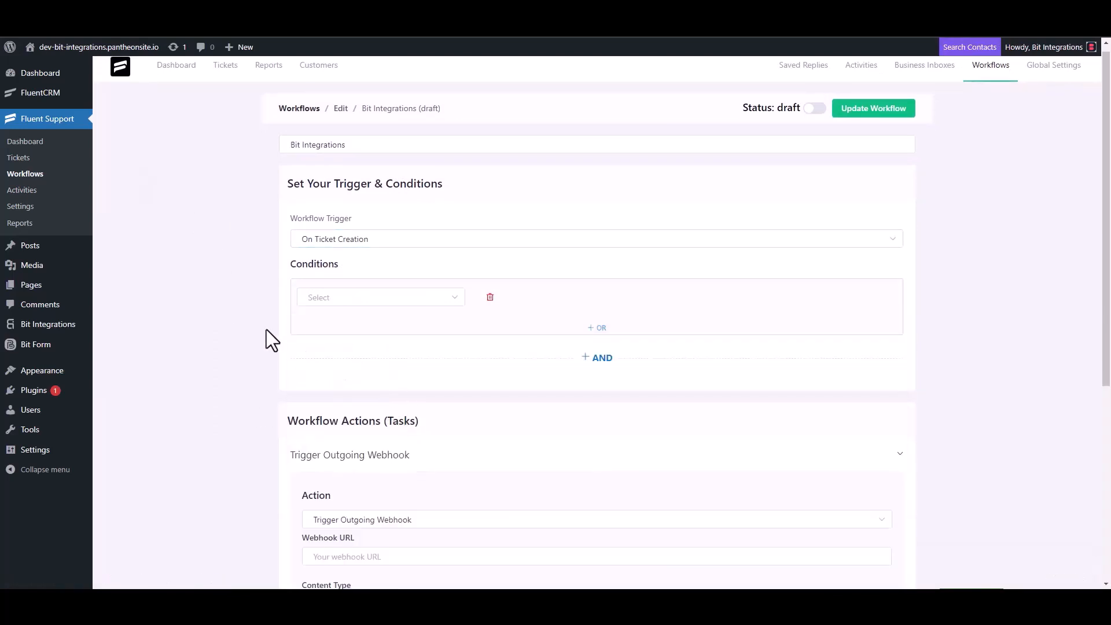
Paste the callback URL, title the webhook 'Bit Integrations', save it, and publish the workflow
{"action": "scroll", "coordinate": [266, 328], "scroll_direction": "down", "scroll_amount": 4}
{"action": "left_click", "coordinate": [377, 328]}
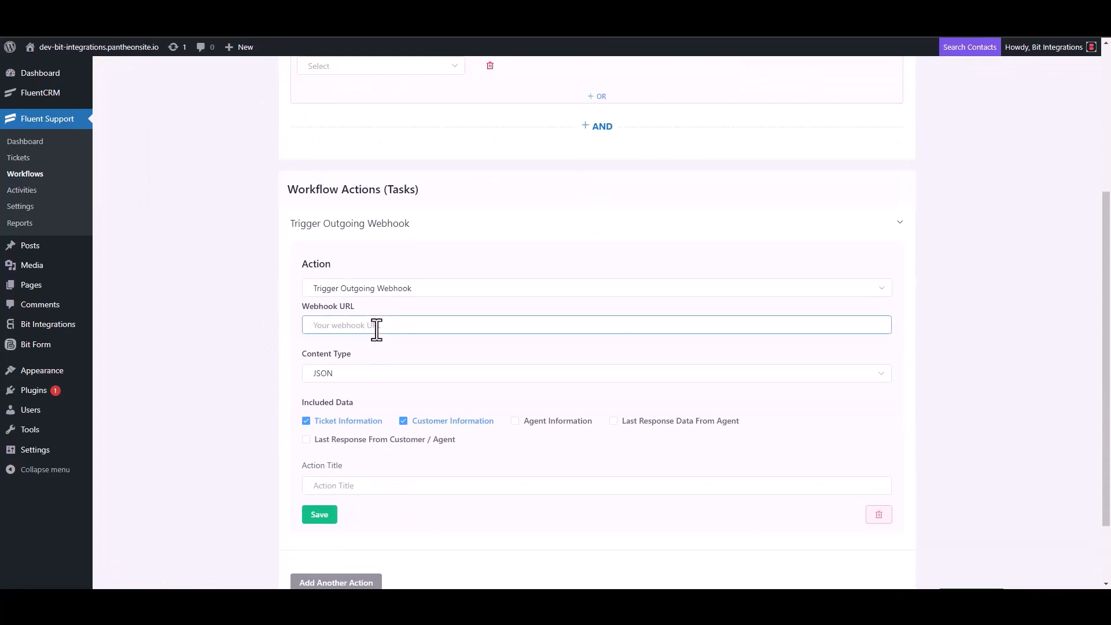
{"action": "key", "text": "ctrl+v"}
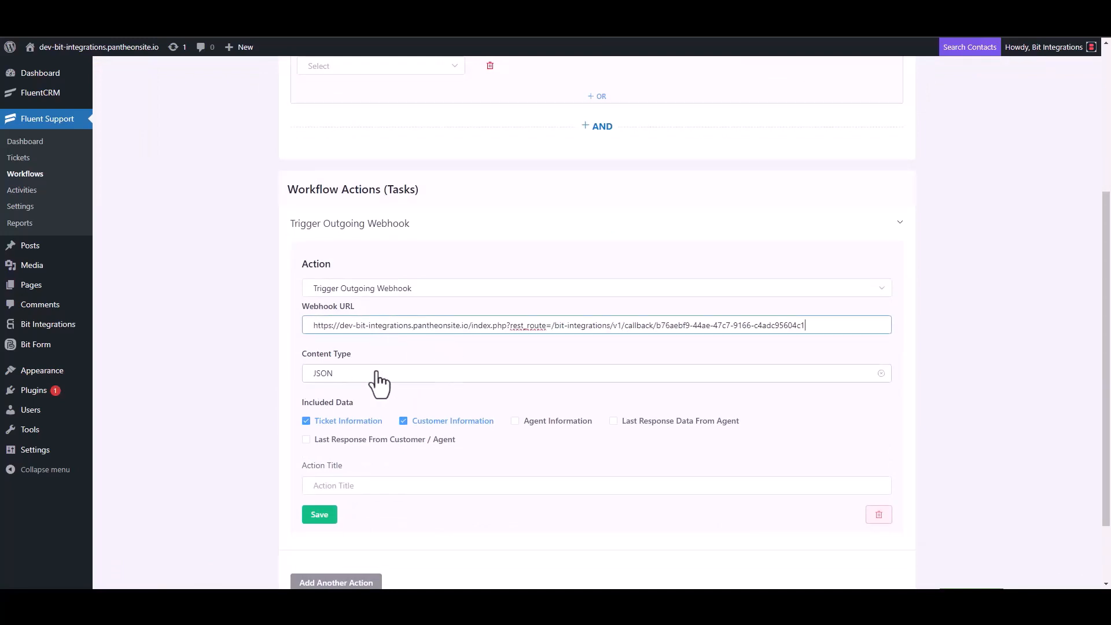
{"action": "scroll", "coordinate": [377, 384], "scroll_direction": "down", "scroll_amount": 2}
{"action": "left_click", "coordinate": [347, 402]}
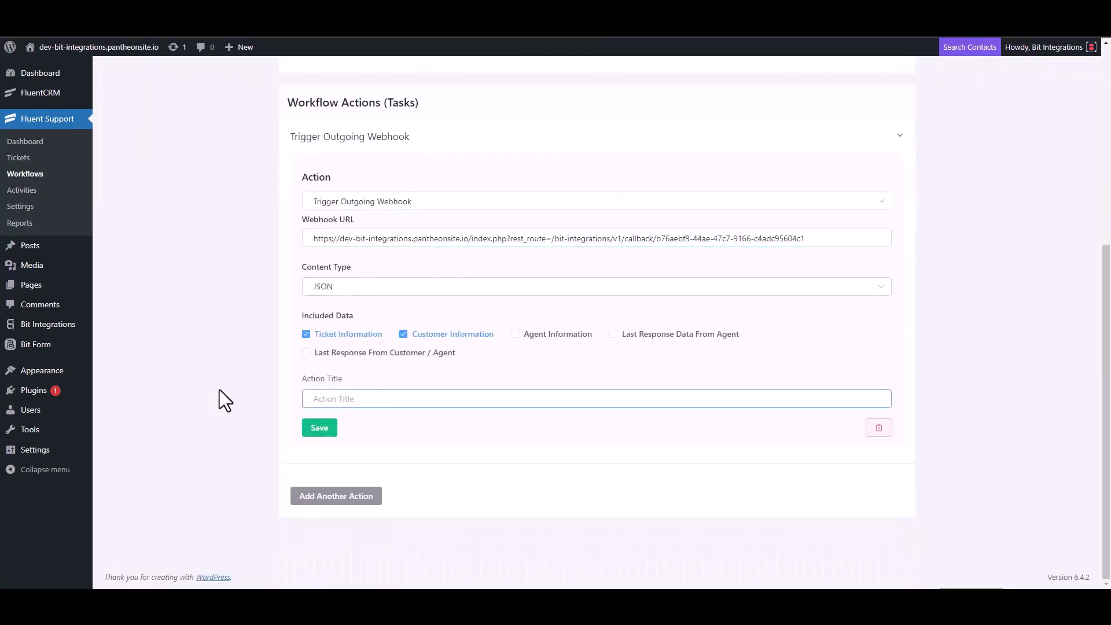
{"action": "type", "text": "Bit Integrations"}
{"action": "left_click", "coordinate": [318, 432]}
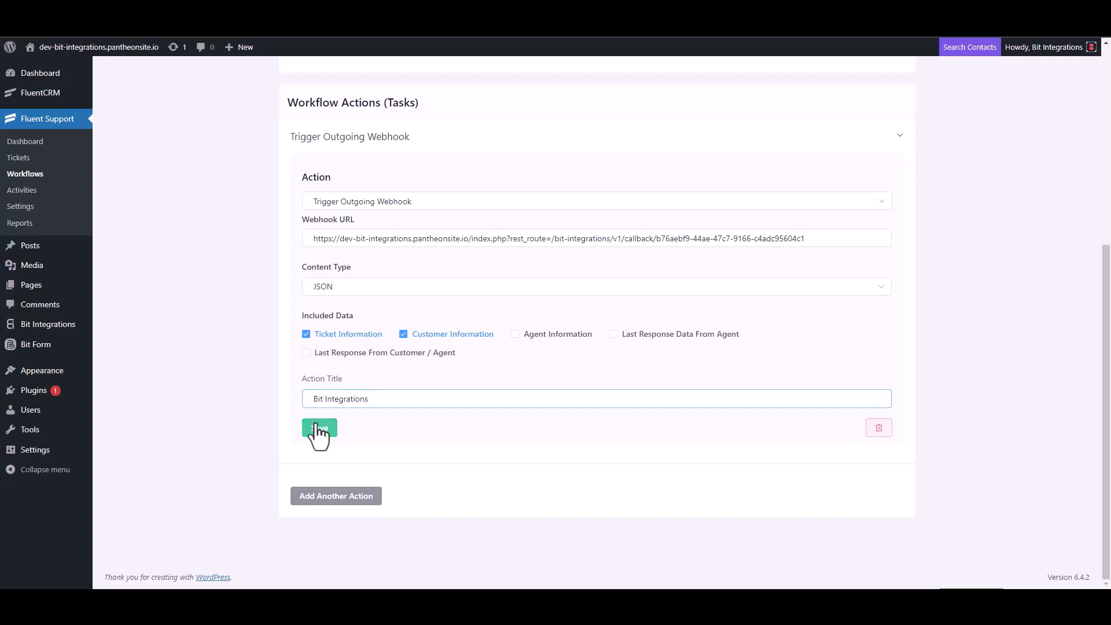
{"action": "left_click", "coordinate": [814, 106]}
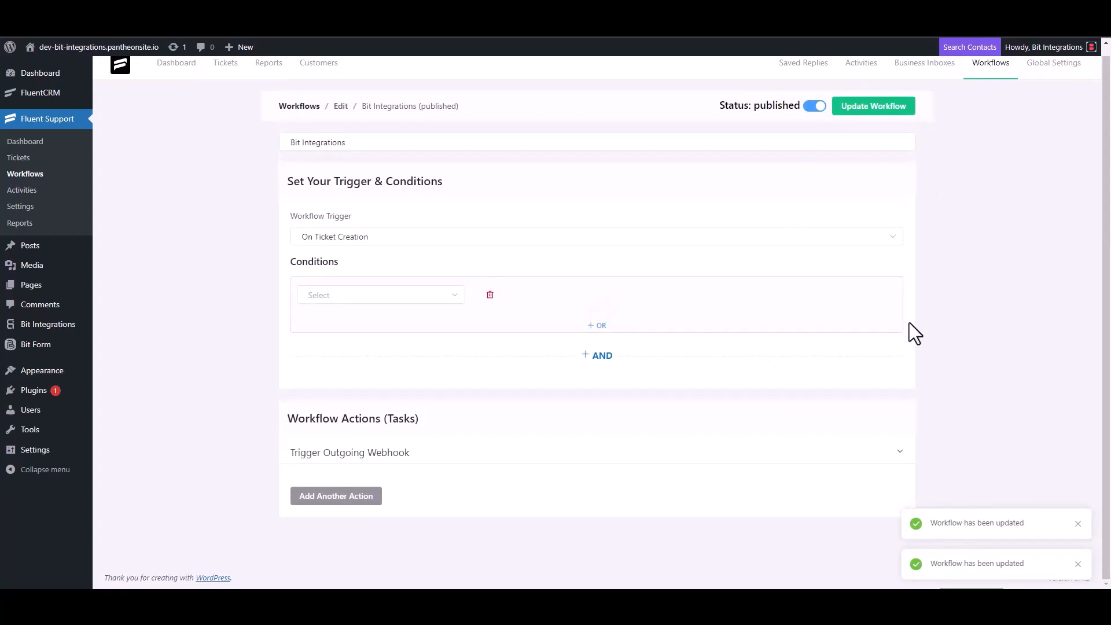
Start a new ticket for a newly created contact with first name 'test' and their e-mail
{"action": "left_click", "coordinate": [29, 165]}
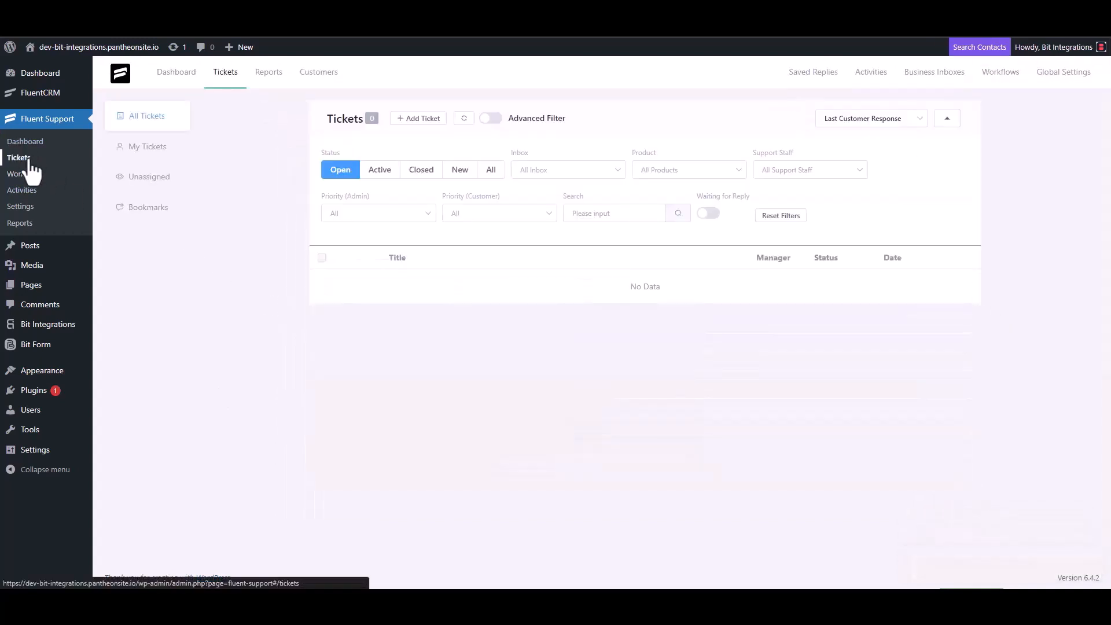
{"action": "left_click", "coordinate": [416, 119]}
{"action": "left_click", "coordinate": [454, 150]}
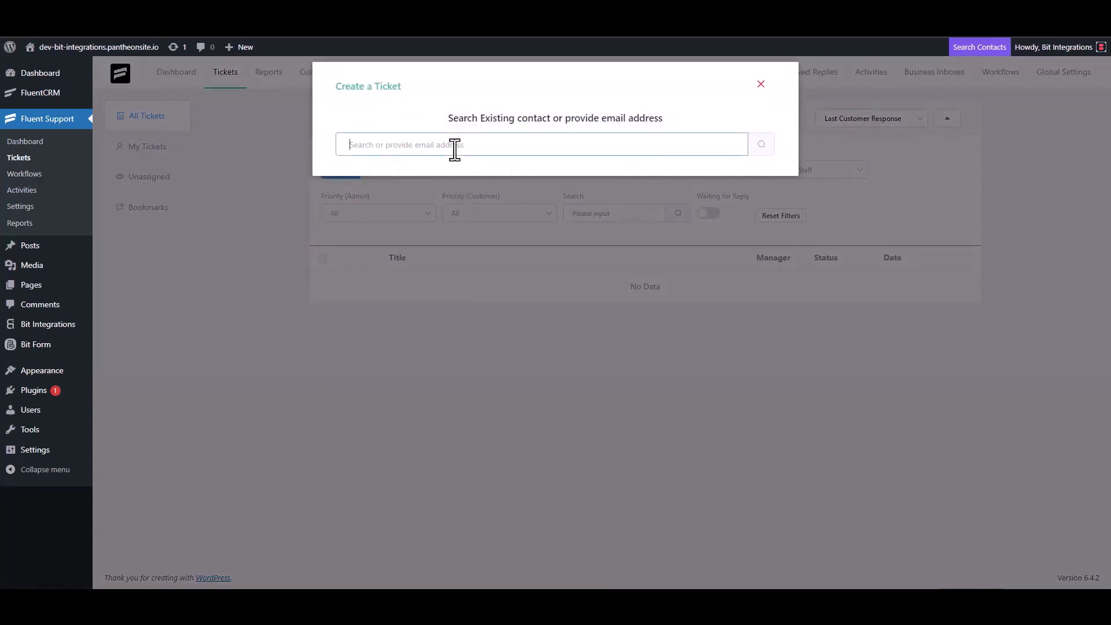
{"action": "type", "text": "test@gmail.com"}
{"action": "left_click", "coordinate": [760, 145]}
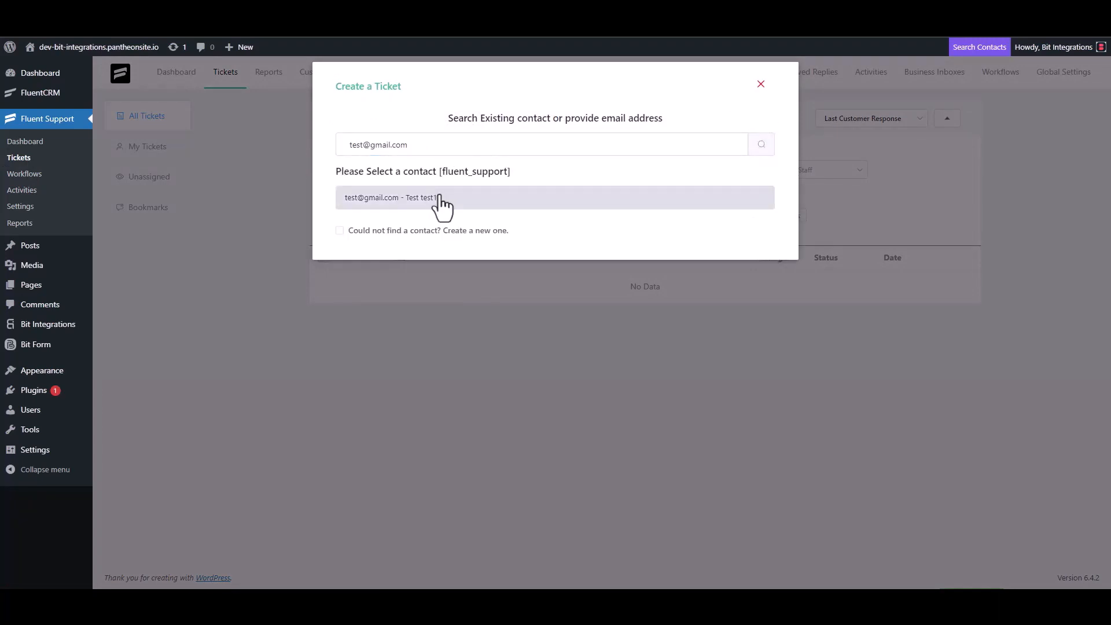
{"action": "left_click", "coordinate": [405, 230]}
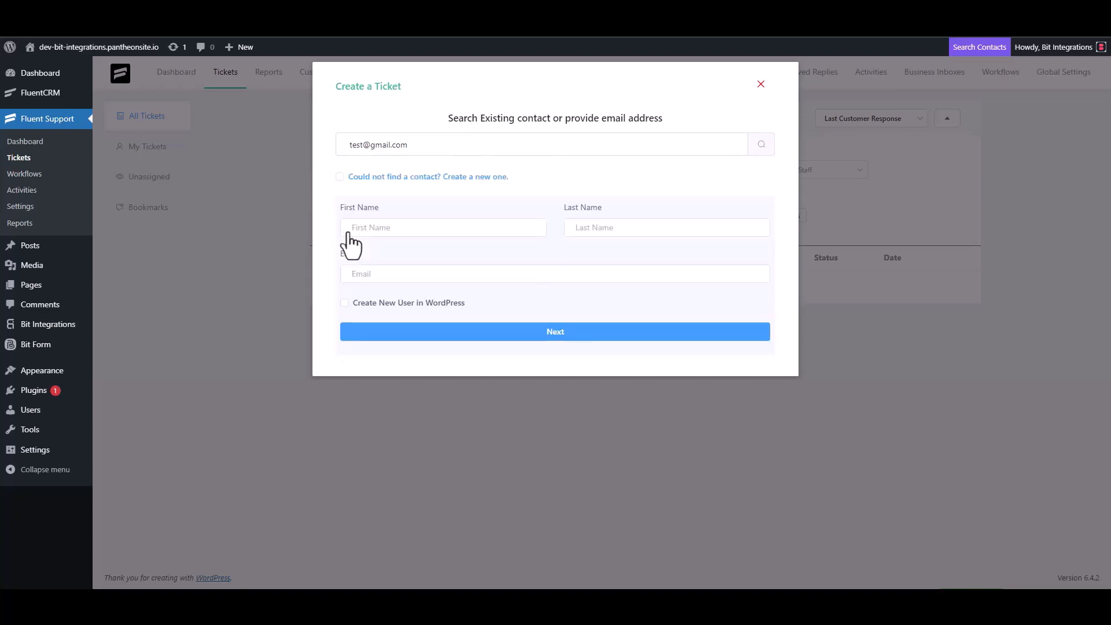
{"action": "left_click", "coordinate": [388, 231]}
{"action": "type", "text": "test3"}
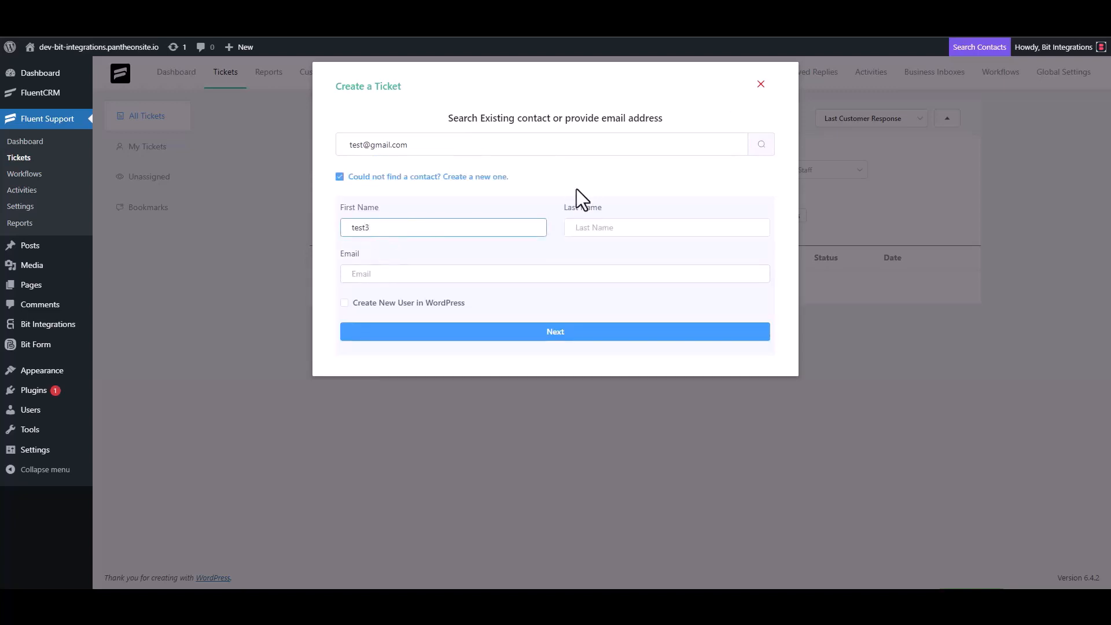
{"action": "left_click", "coordinate": [395, 274]}
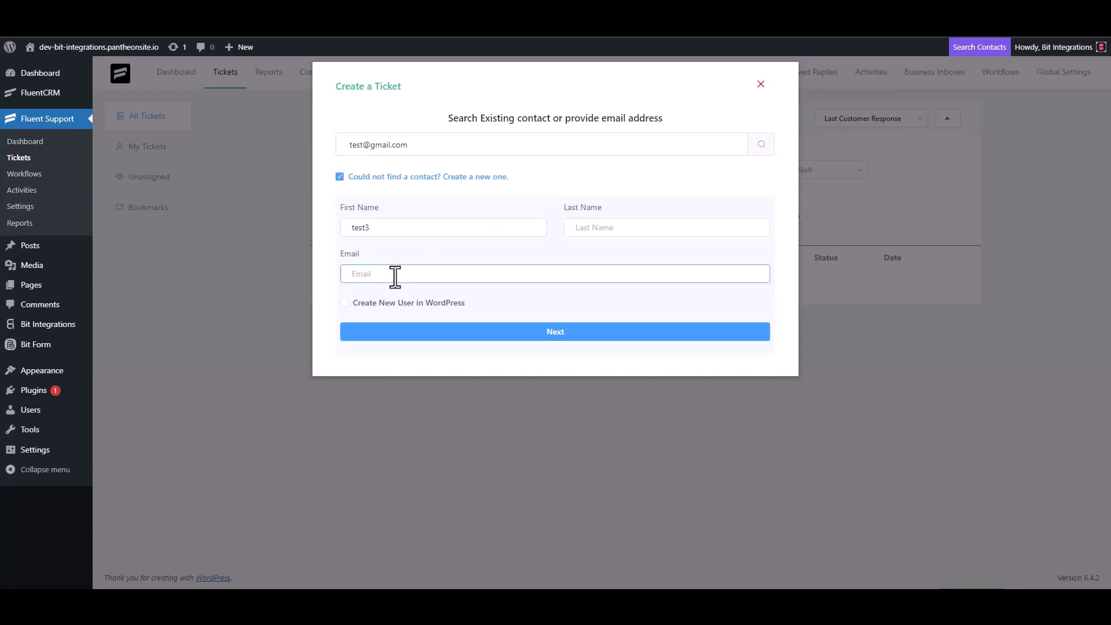
{"action": "type", "text": "test3@gmail.com"}
{"action": "left_click", "coordinate": [566, 332]}
Enter 'test' as the ticket subject and details, then create the ticket
{"action": "left_click", "coordinate": [404, 209]}
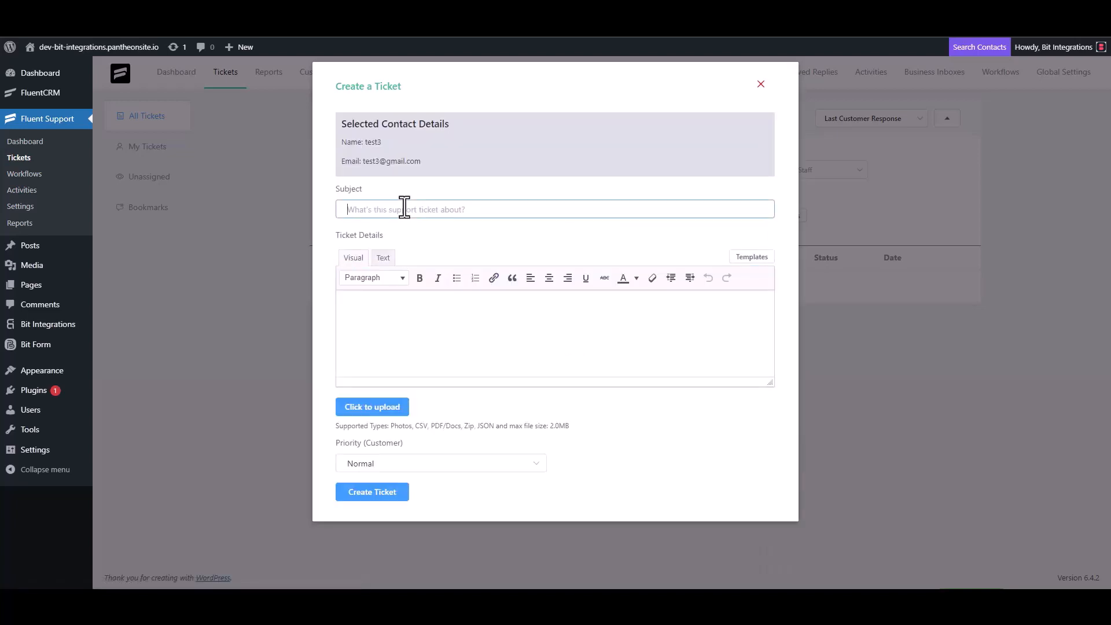
{"action": "type", "text": "test"}
{"action": "left_click", "coordinate": [392, 310]}
{"action": "type", "text": "test"}
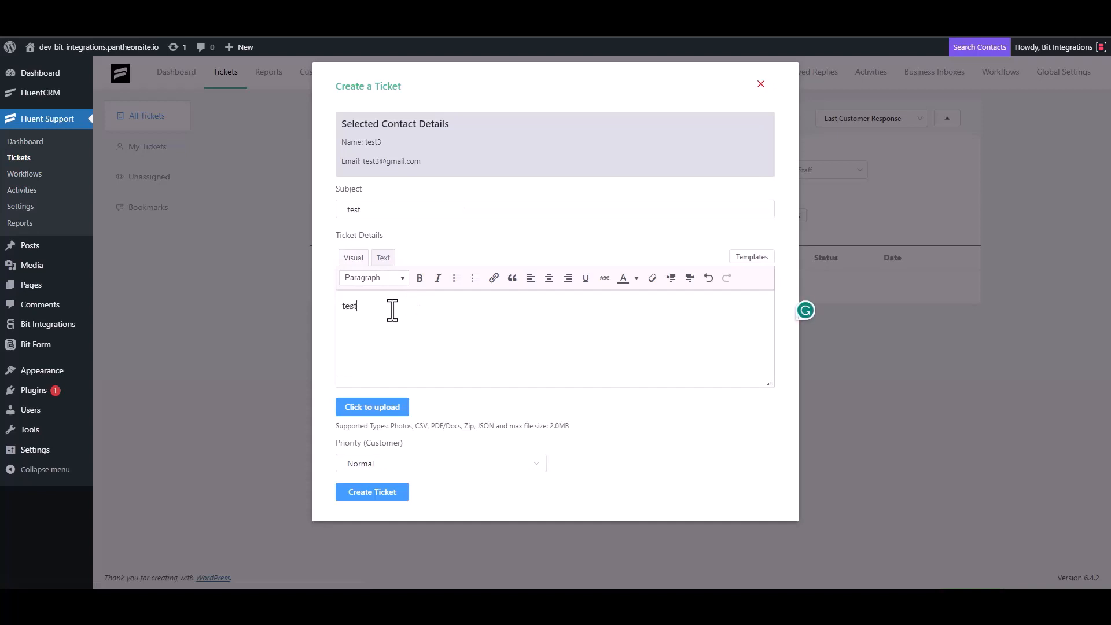
{"action": "left_click", "coordinate": [375, 490]}
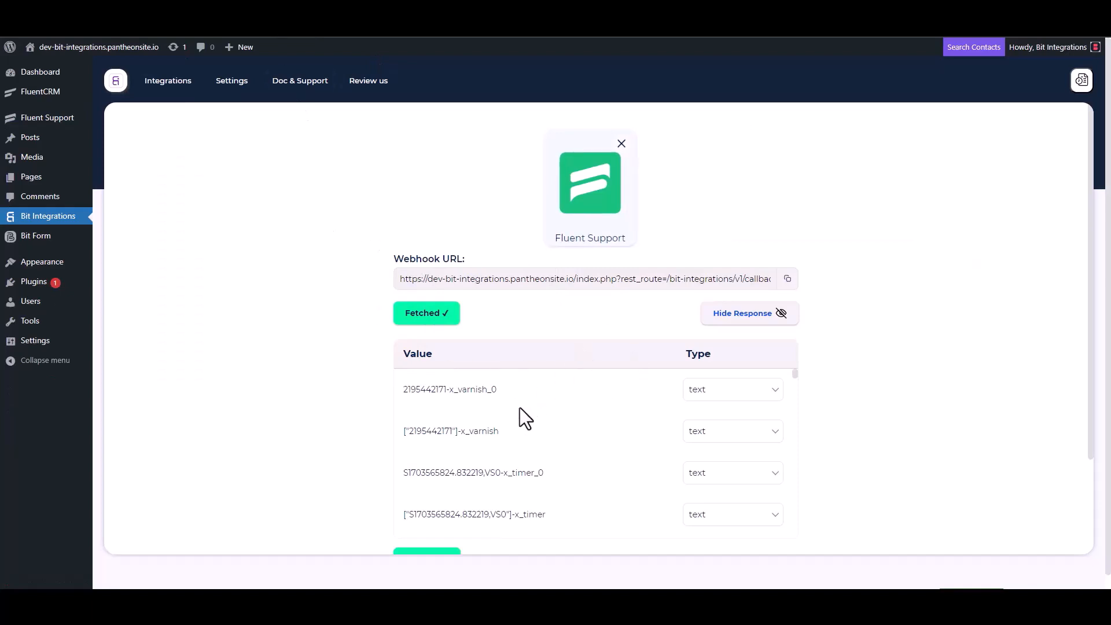
Pick Mailify (searched as 'maili') as the flow's action and open its API token page
{"action": "scroll", "coordinate": [516, 408], "scroll_direction": "down", "scroll_amount": 3}
{"action": "scroll", "coordinate": [361, 446], "scroll_direction": "down", "scroll_amount": 3}
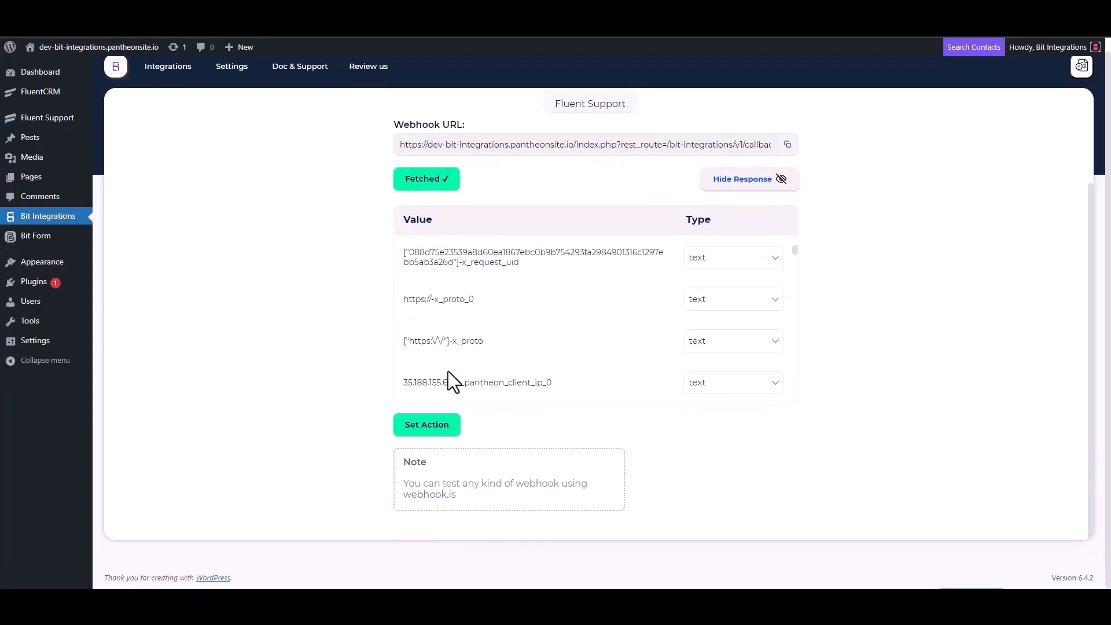
{"action": "scroll", "coordinate": [512, 315], "scroll_direction": "down", "scroll_amount": 5}
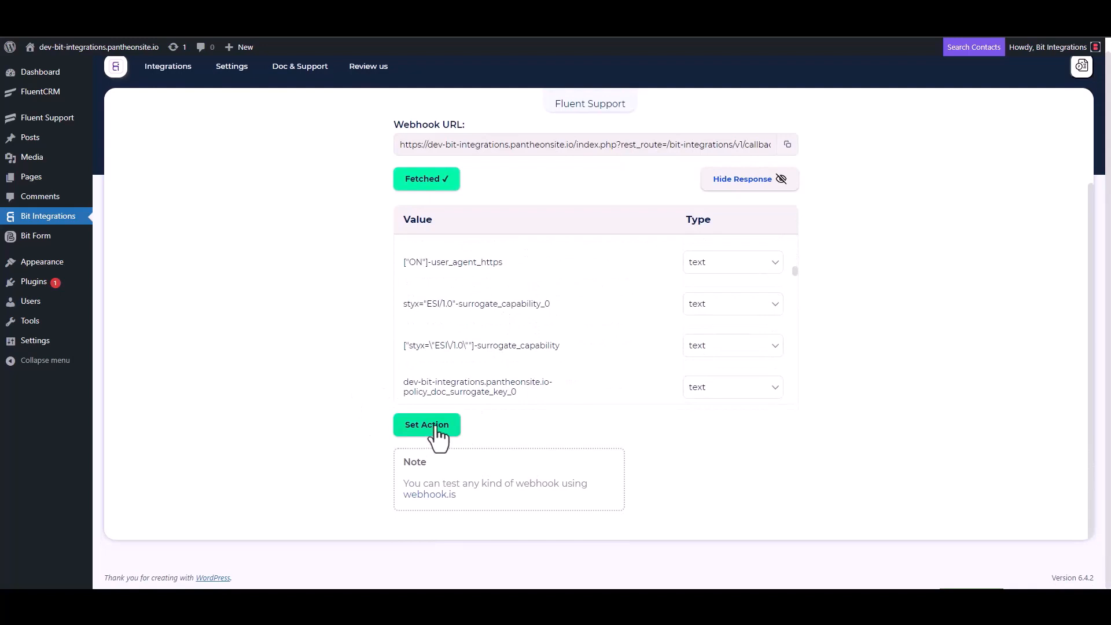
{"action": "left_click", "coordinate": [428, 425]}
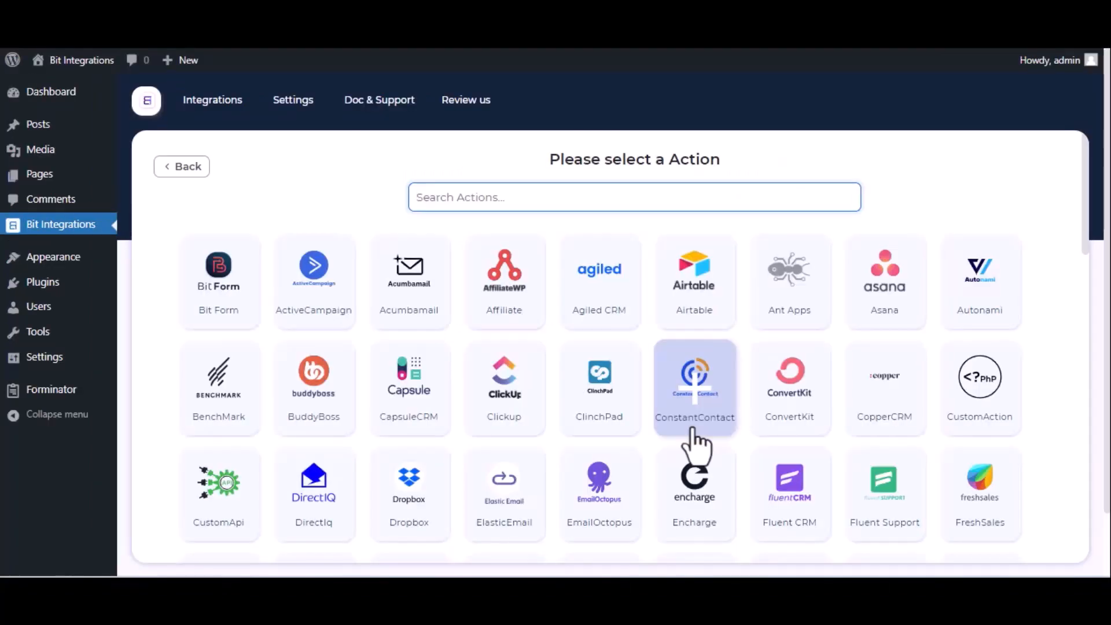
{"action": "type", "text": "maili"}
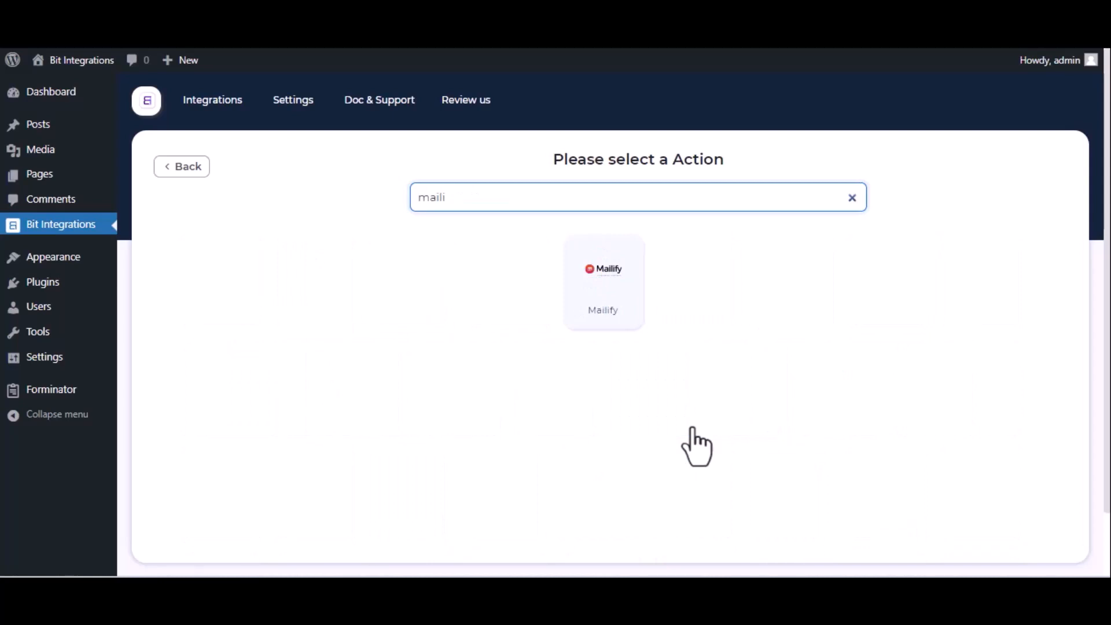
{"action": "left_click", "coordinate": [633, 328]}
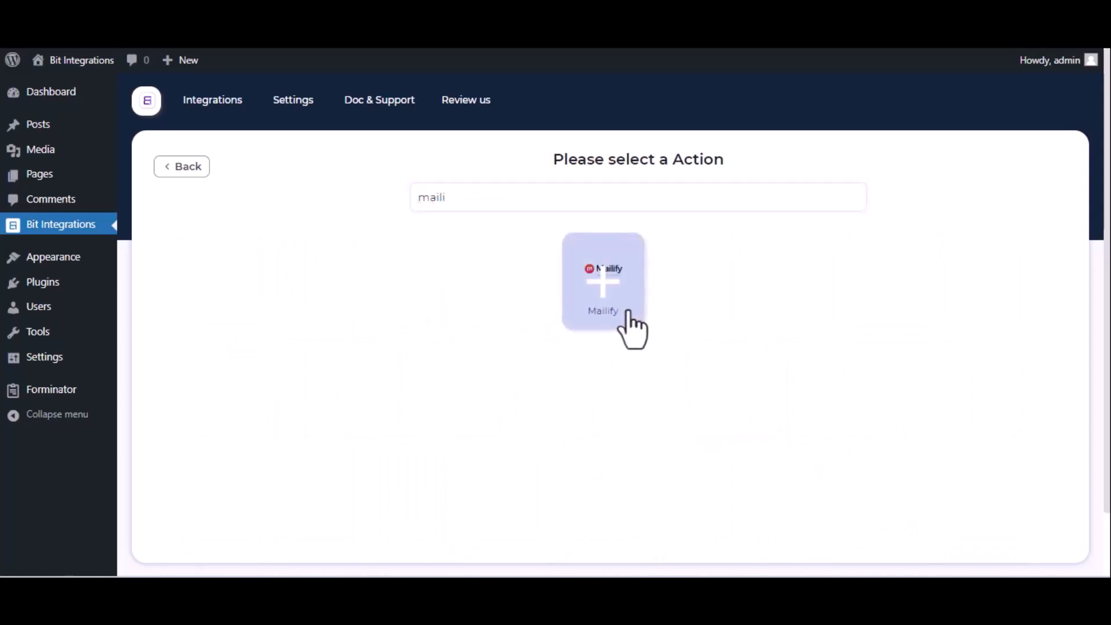
{"action": "left_click", "coordinate": [393, 271]}
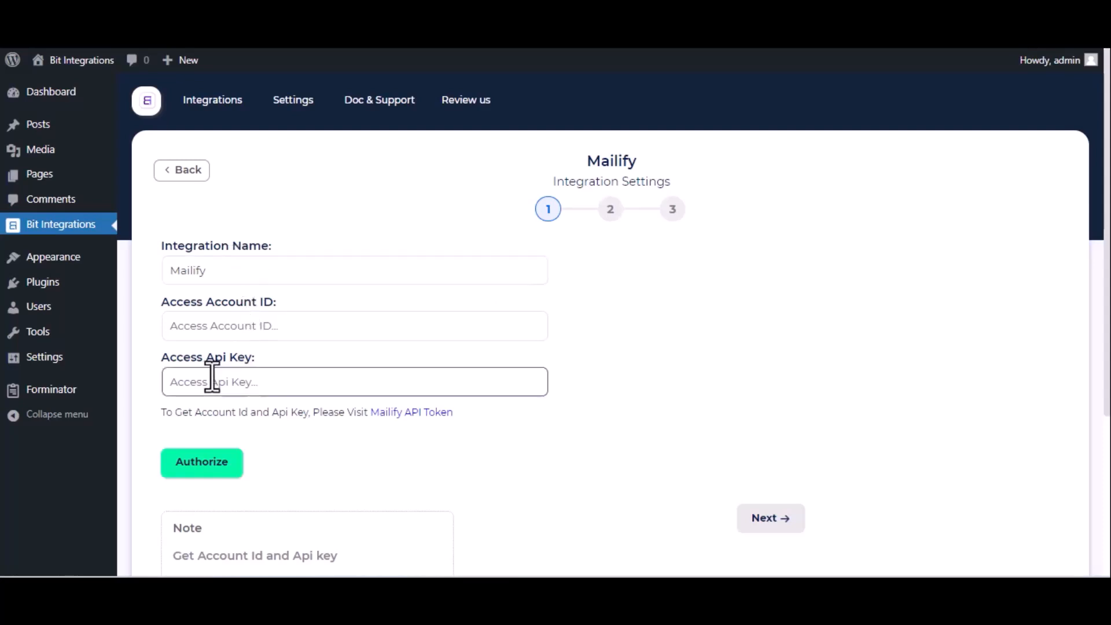
{"action": "left_click", "coordinate": [406, 412]}
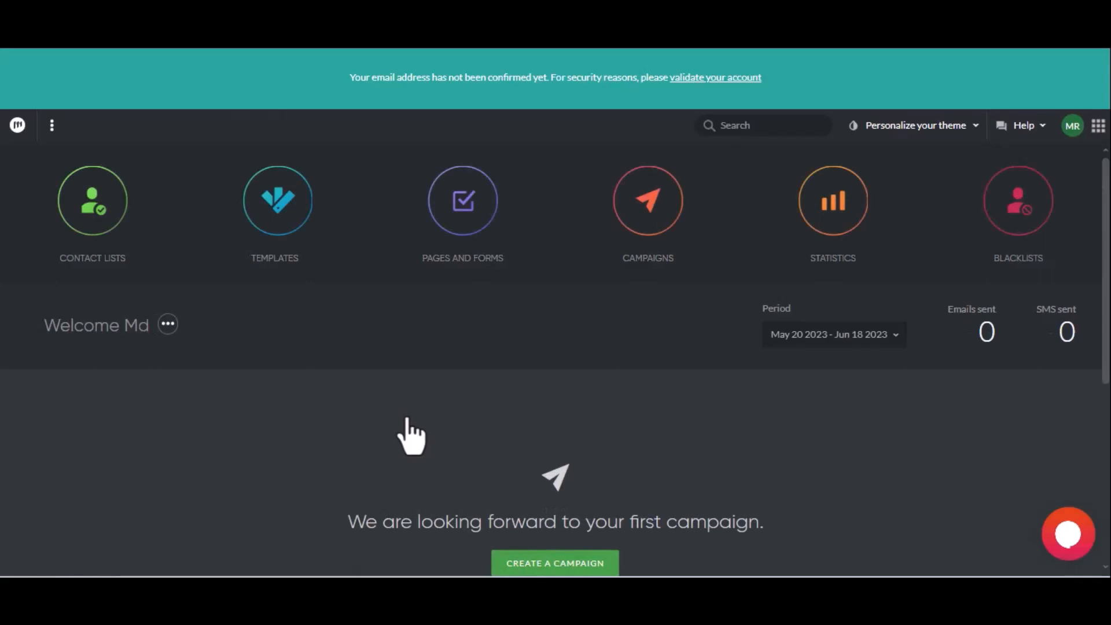
Go to the Developers section of the Mailify account settings
{"action": "left_click", "coordinate": [1072, 136]}
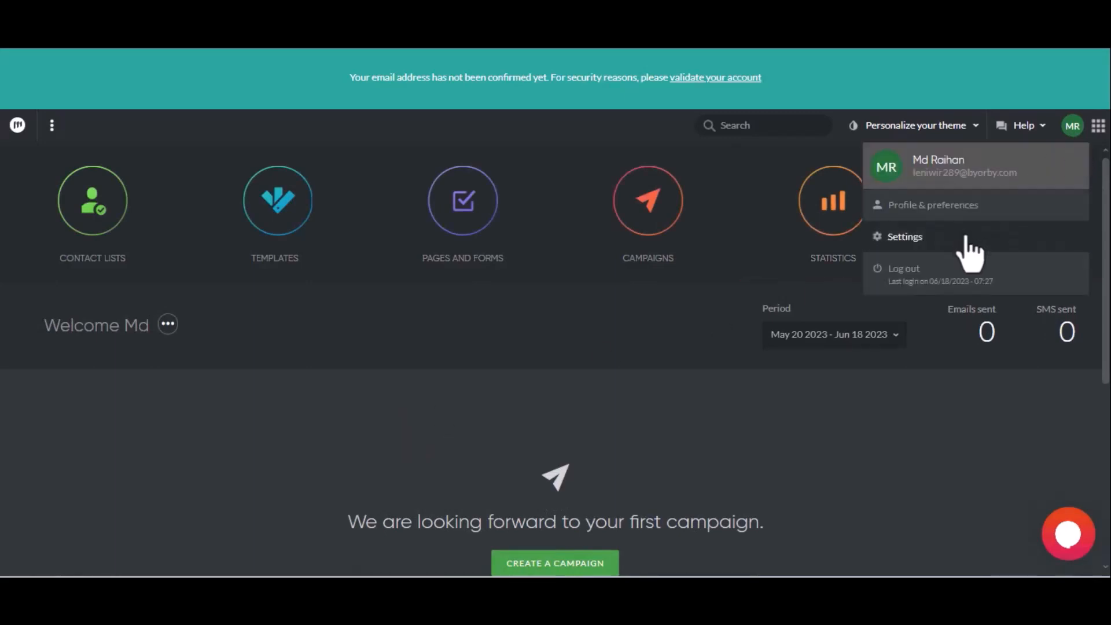
{"action": "left_click", "coordinate": [963, 249]}
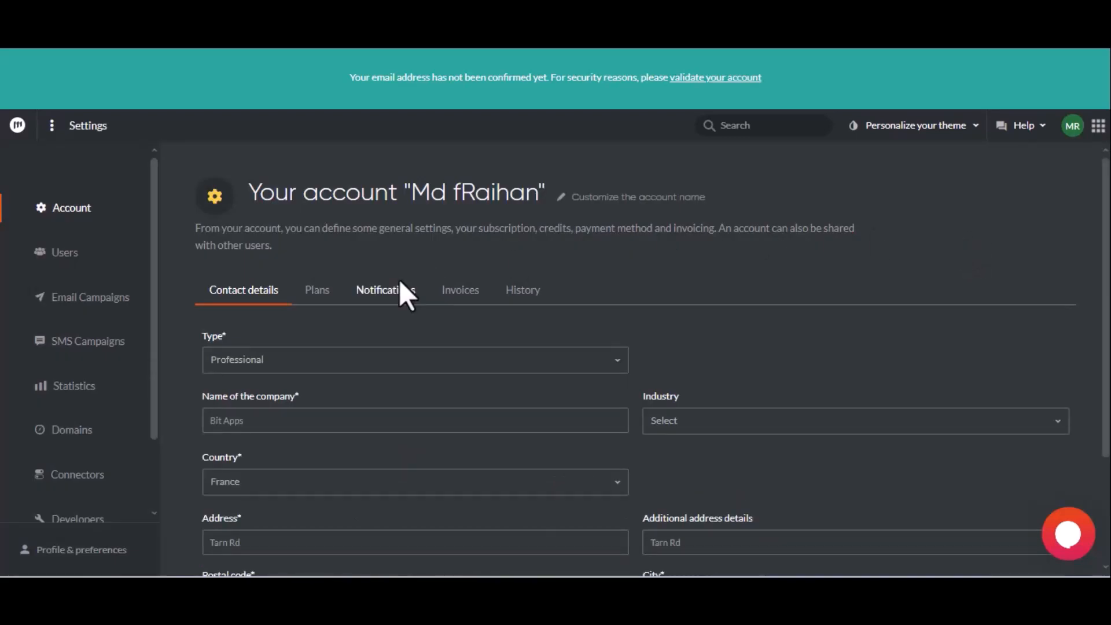
{"action": "scroll", "coordinate": [120, 386], "scroll_direction": "down", "scroll_amount": 2}
{"action": "left_click", "coordinate": [108, 428]}
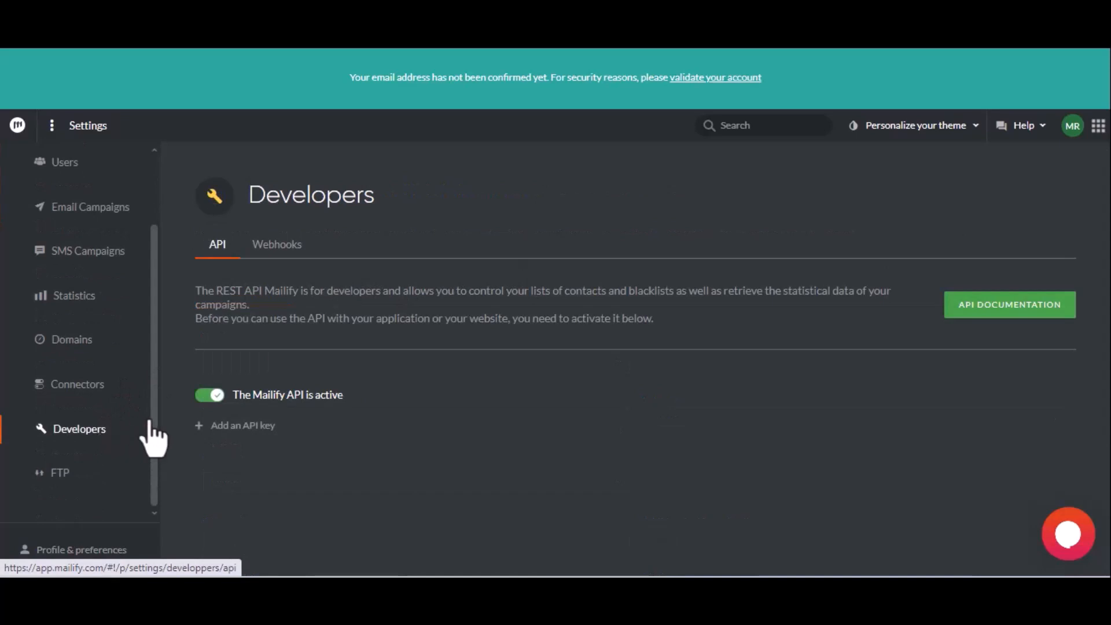
Add an API key described 'For Bit Integrations' and copy the account number
{"action": "left_click", "coordinate": [224, 427]}
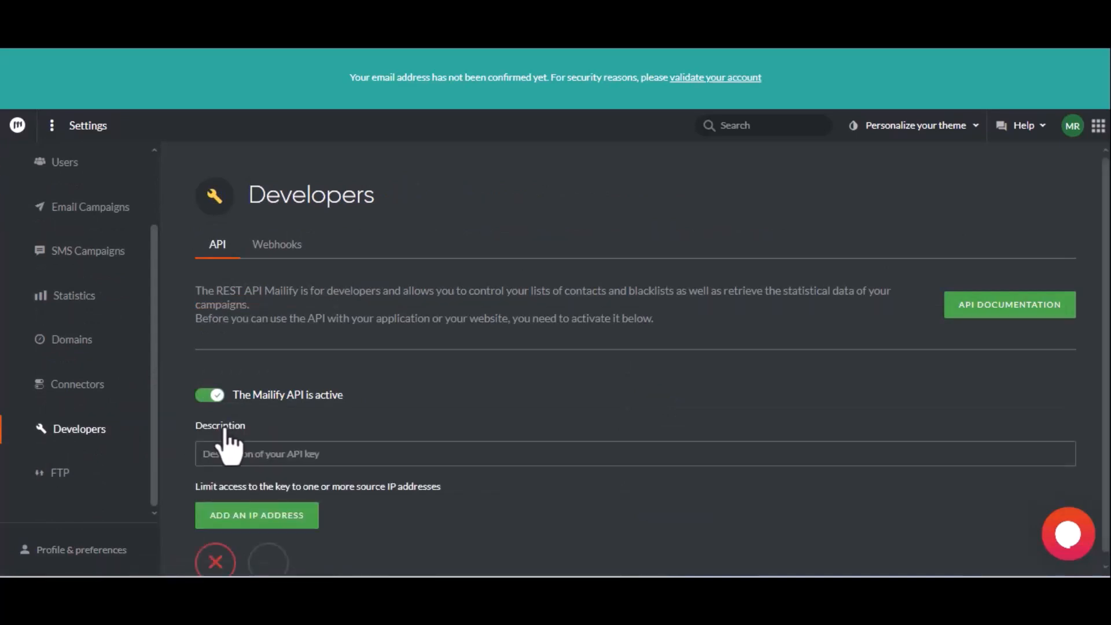
{"action": "left_click", "coordinate": [235, 454]}
{"action": "type", "text": "For B"}
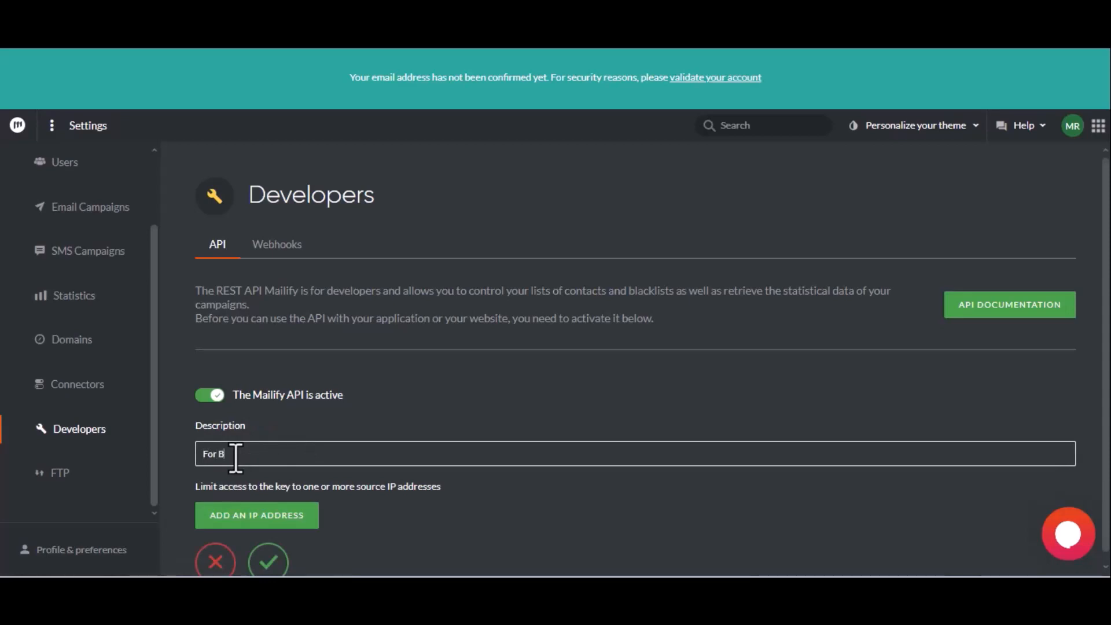
{"action": "type", "text": "it Integrations"}
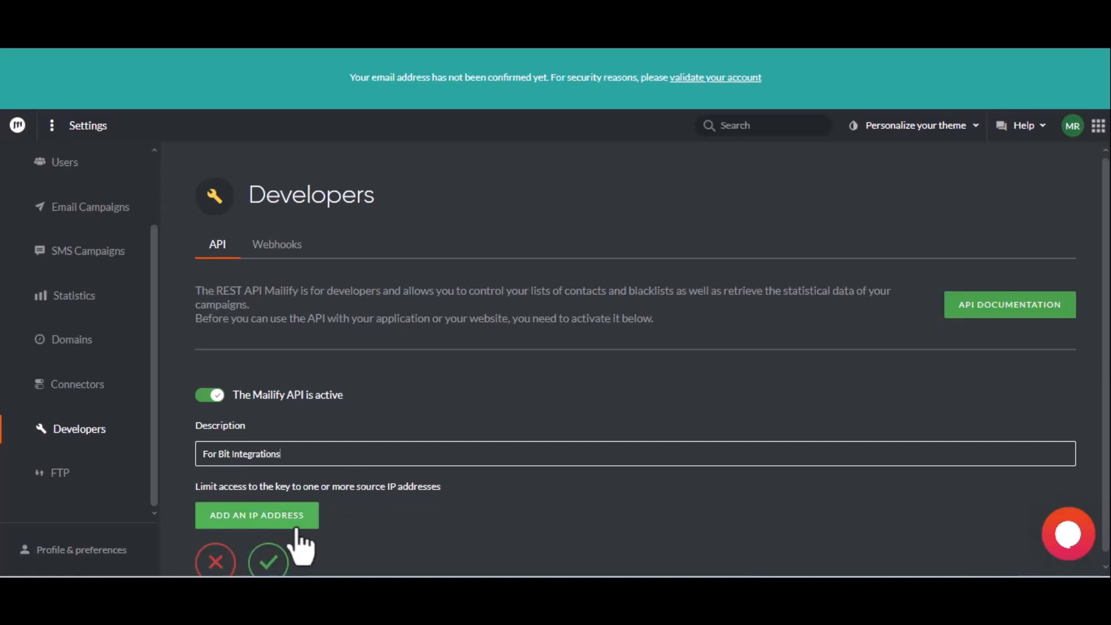
{"action": "left_click", "coordinate": [268, 560]}
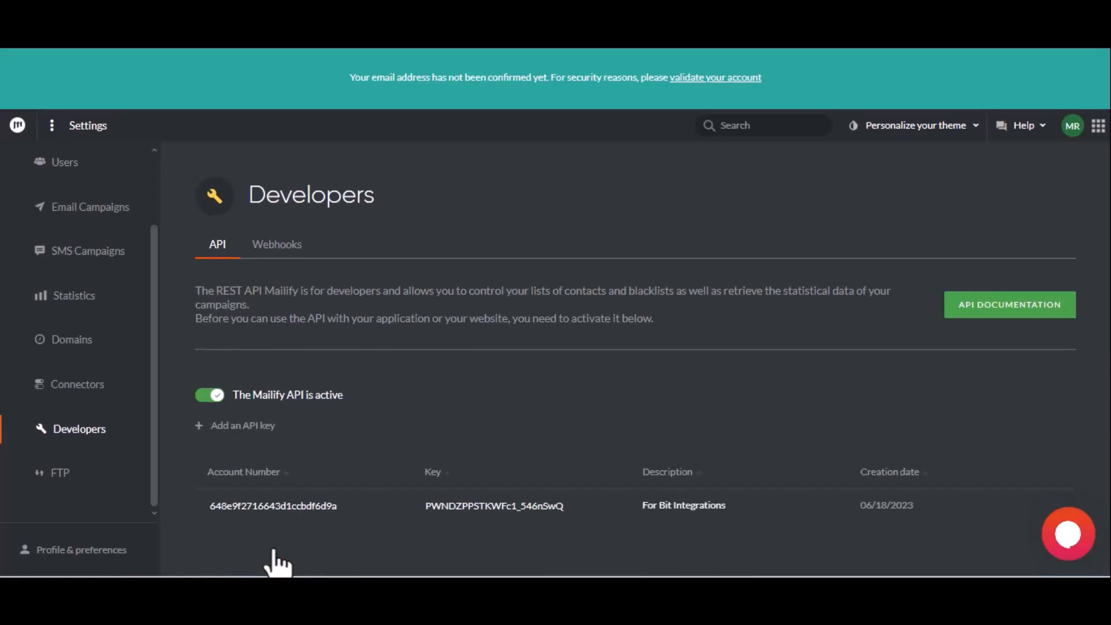
{"action": "double_click", "coordinate": [272, 506]}
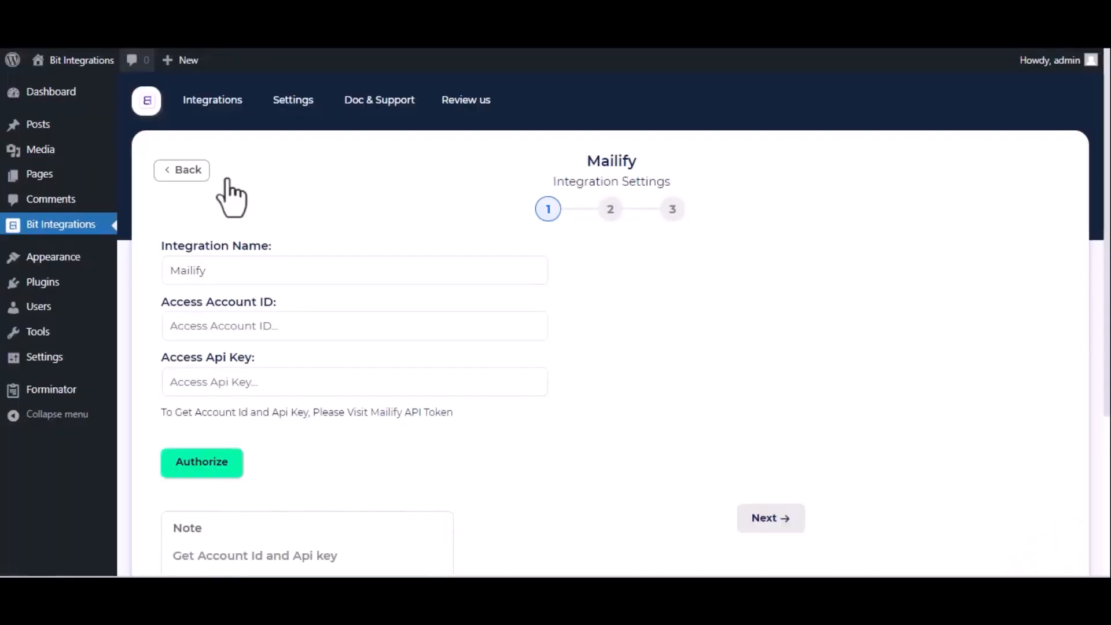
Paste the Mailify account number and API key into Bit Integrations, authorize, and continue
{"action": "left_click", "coordinate": [219, 327]}
{"action": "key", "text": "ctrl+v"}
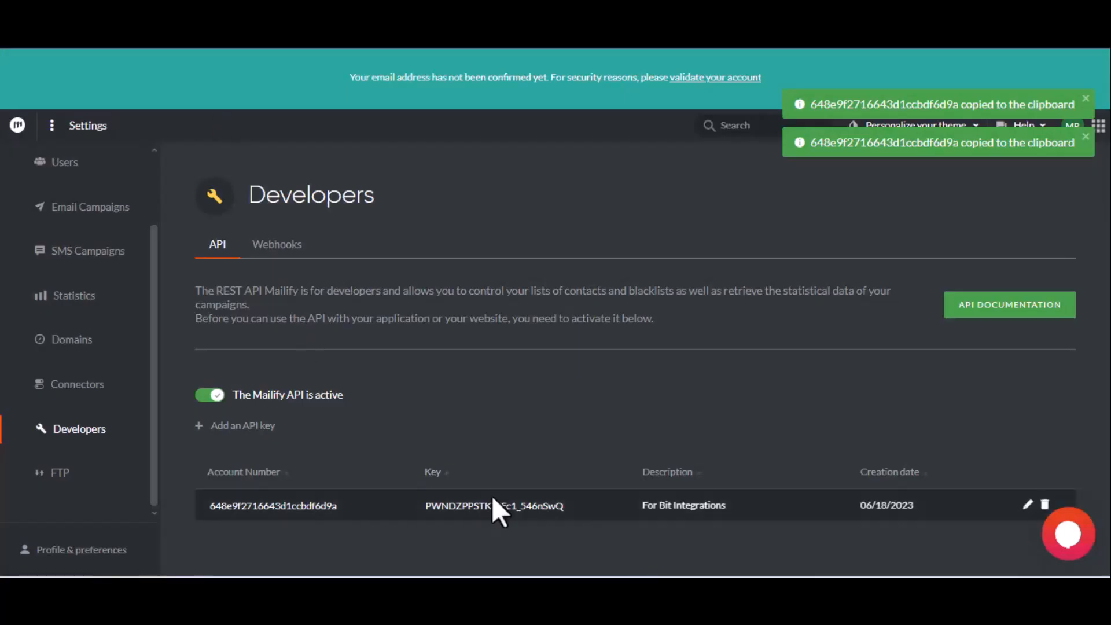
{"action": "left_click", "coordinate": [489, 506]}
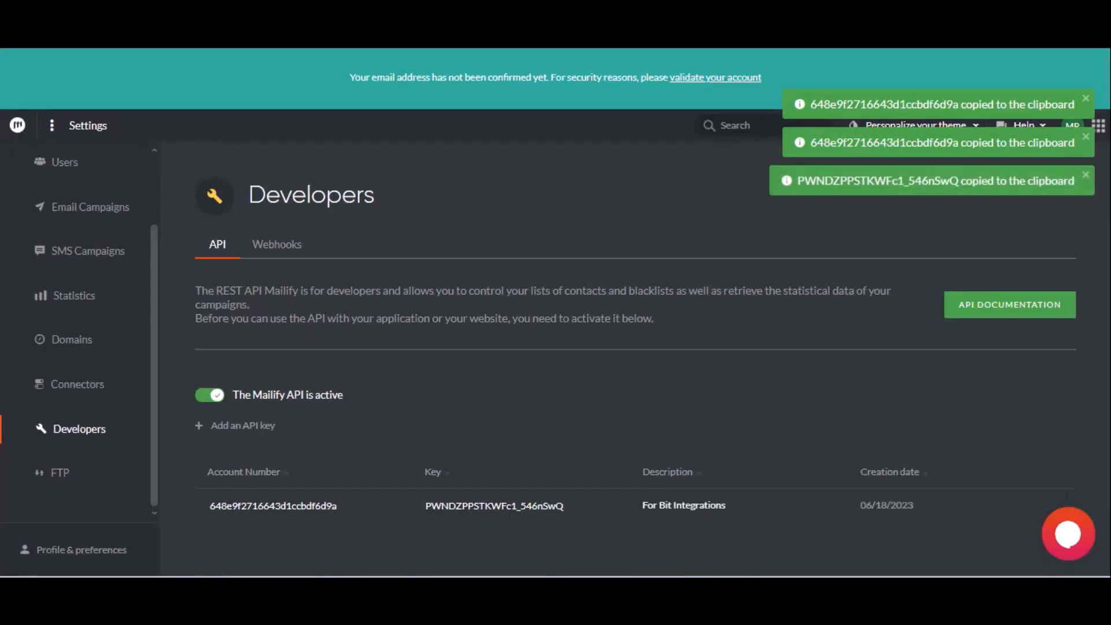
{"action": "left_click", "coordinate": [104, 12]}
{"action": "left_click", "coordinate": [227, 379]}
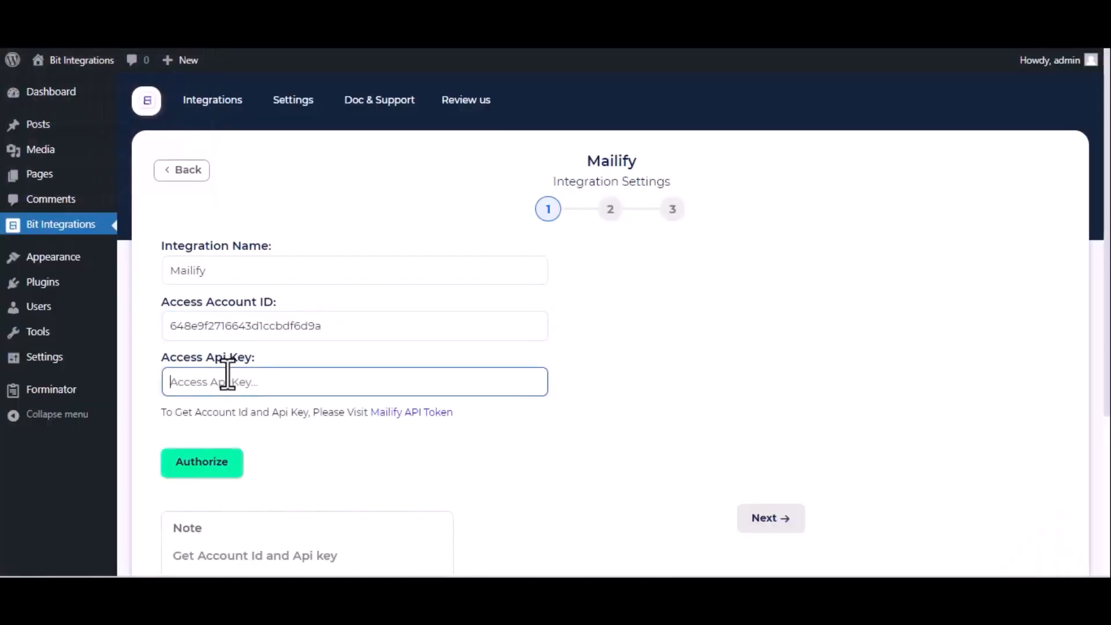
{"action": "key", "text": "ctrl+v"}
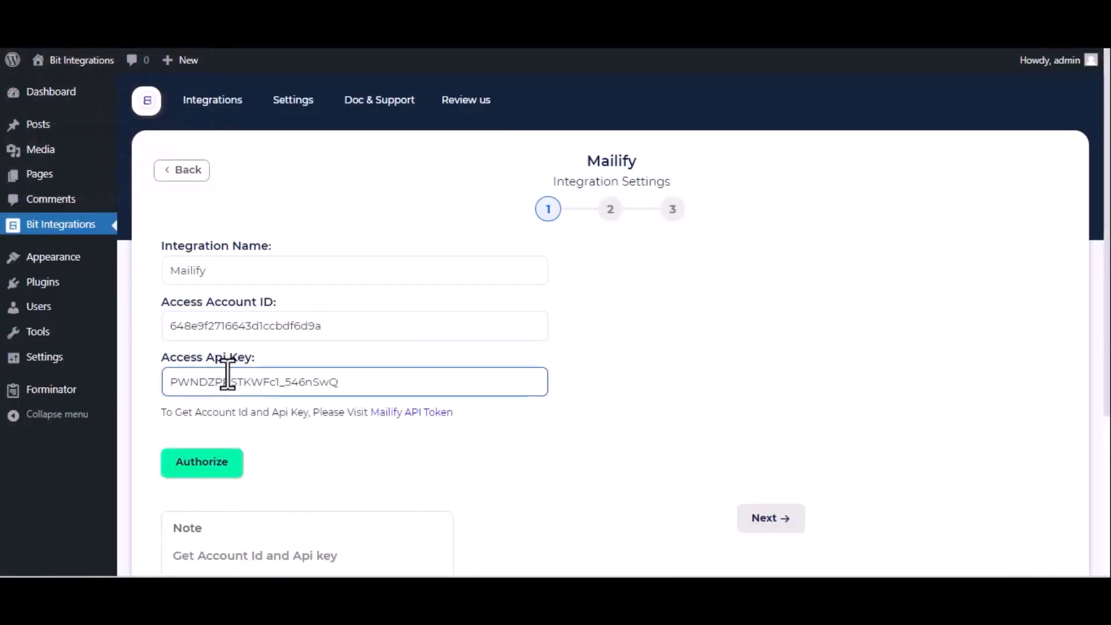
{"action": "left_click", "coordinate": [218, 472]}
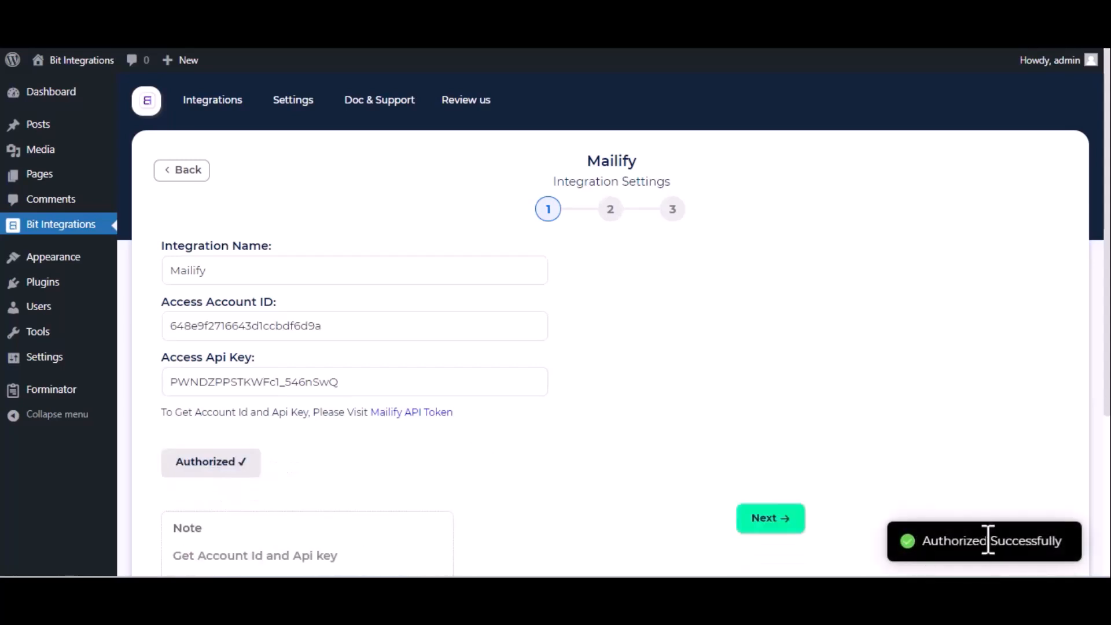
{"action": "left_click", "coordinate": [777, 529]}
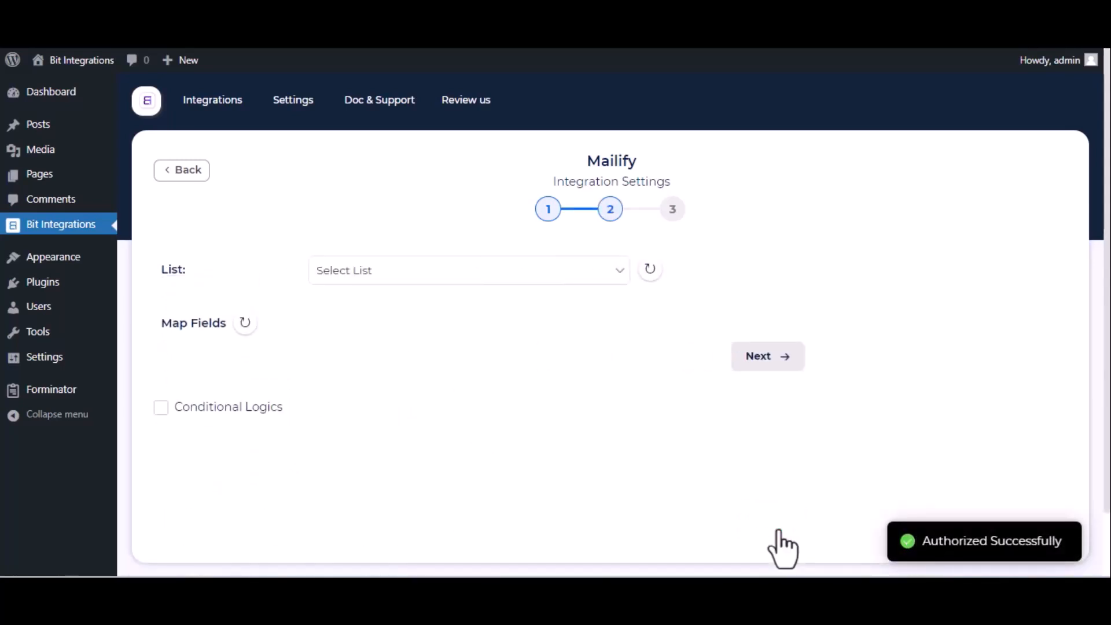
Select the Mailify Contacts list and map Email-1 to Email
{"action": "left_click", "coordinate": [563, 278]}
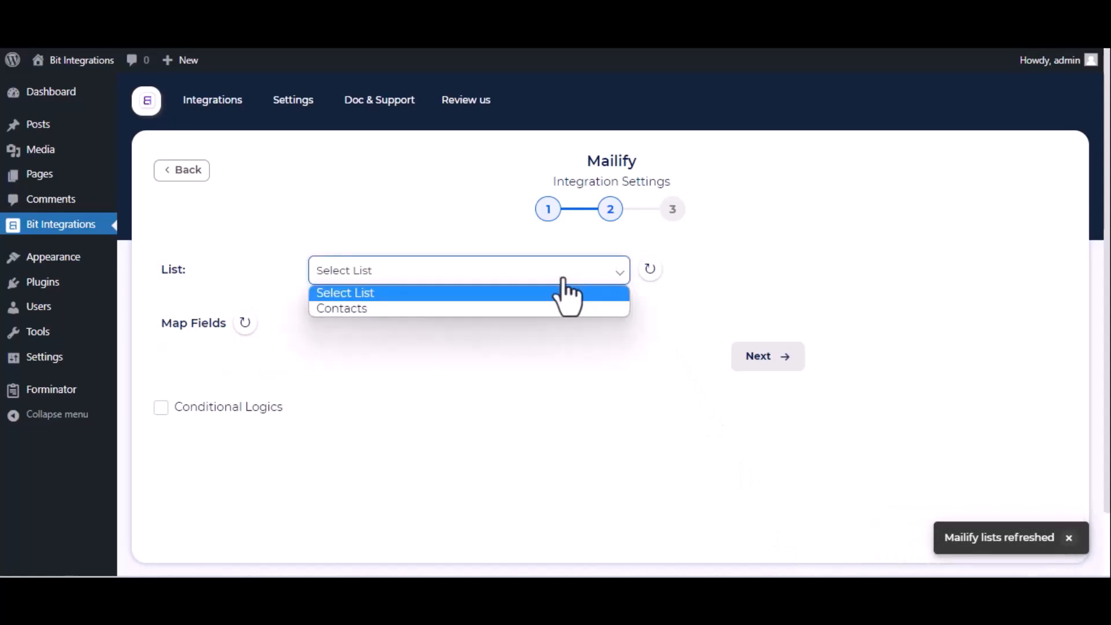
{"action": "left_click", "coordinate": [512, 308]}
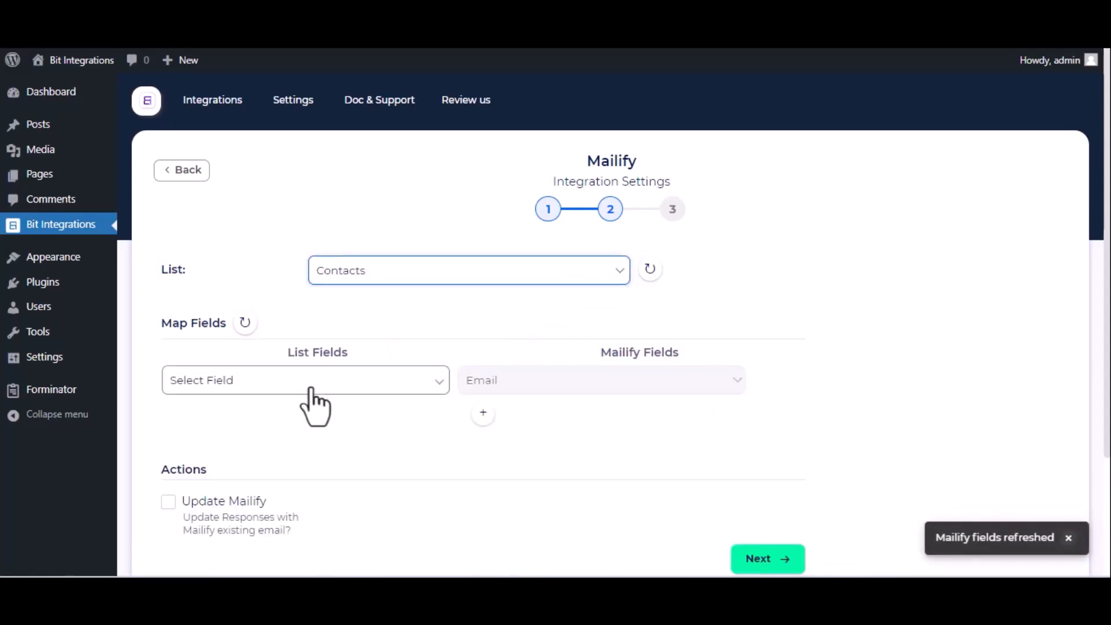
{"action": "left_click", "coordinate": [327, 395]}
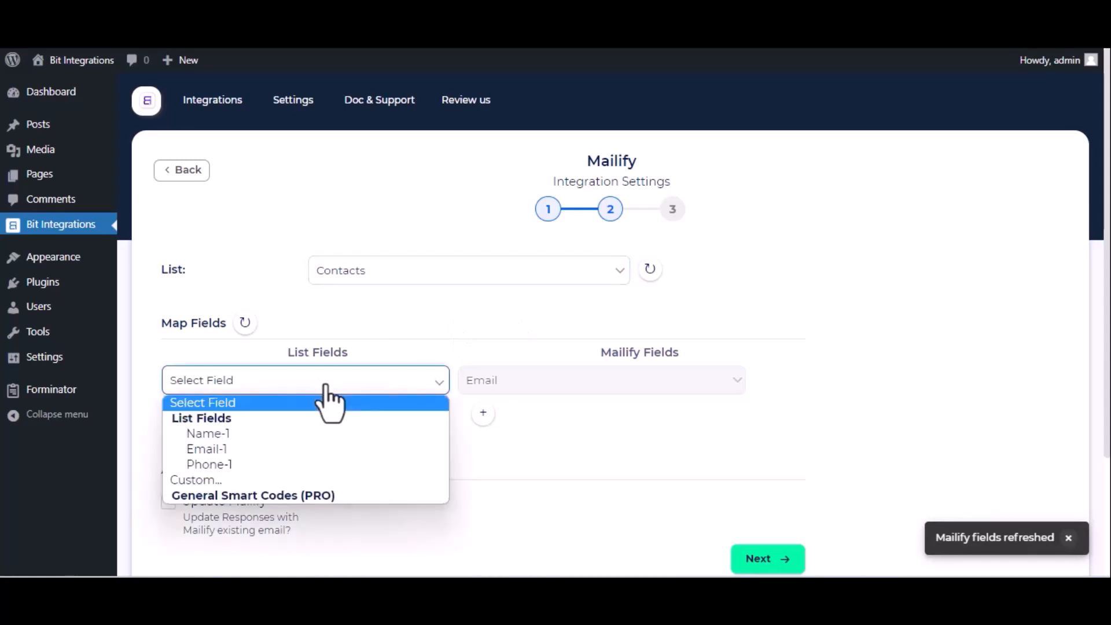
{"action": "left_click", "coordinate": [285, 449]}
Add mappings Name-1 to First name and Phone-1 to Mobile phone number
{"action": "left_click", "coordinate": [483, 413]}
{"action": "left_click", "coordinate": [371, 429]}
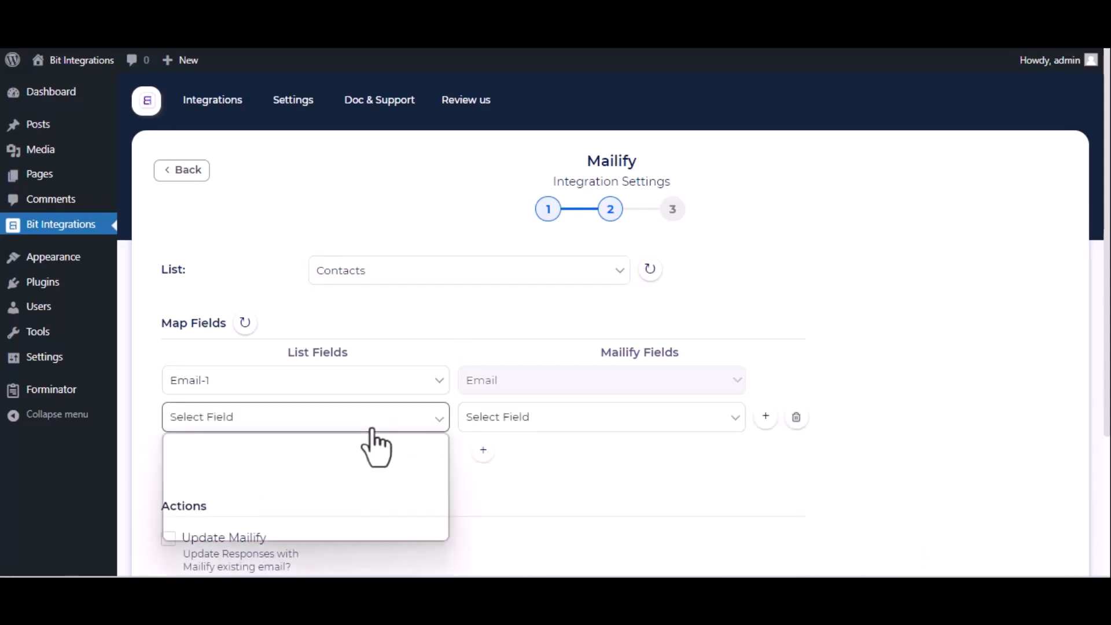
{"action": "left_click", "coordinate": [273, 478]}
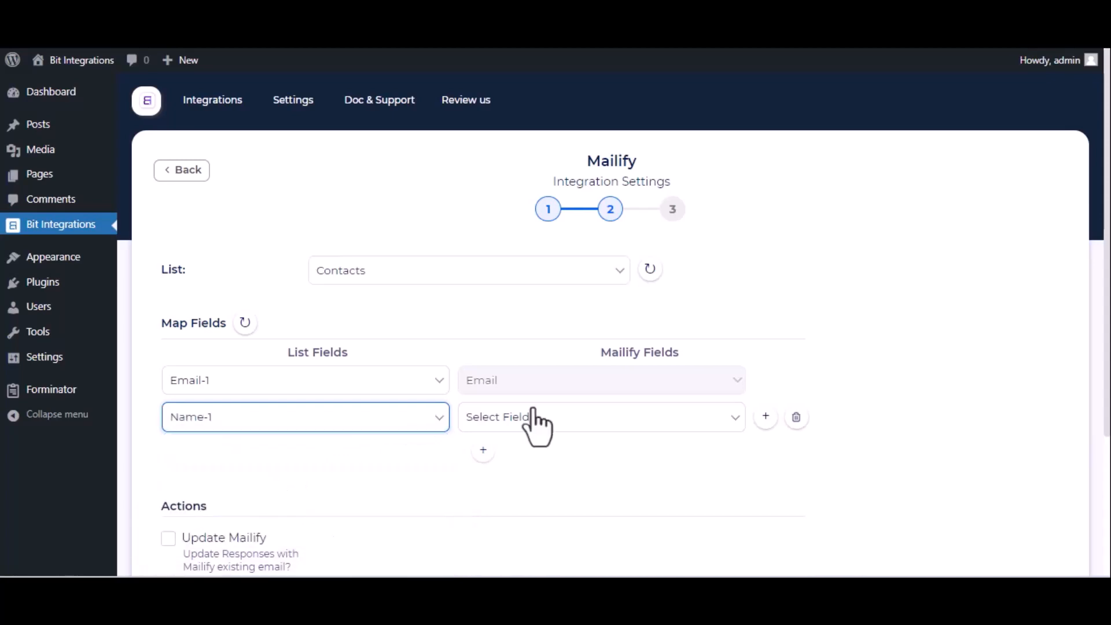
{"action": "left_click", "coordinate": [644, 422]}
{"action": "left_click", "coordinate": [548, 486]}
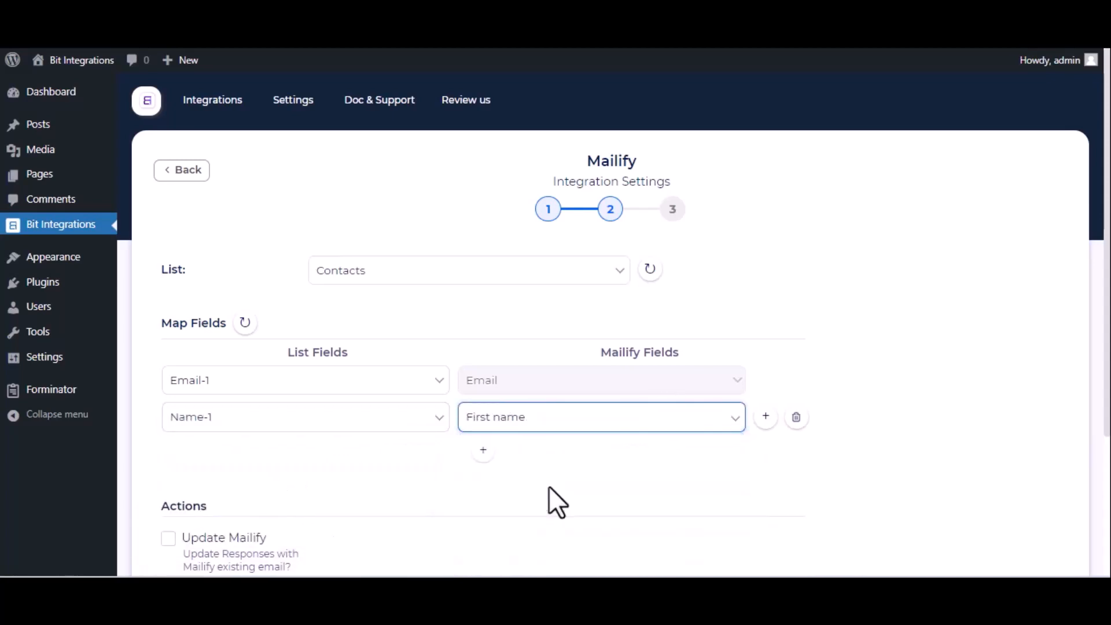
{"action": "left_click", "coordinate": [483, 450]}
{"action": "left_click", "coordinate": [418, 454]}
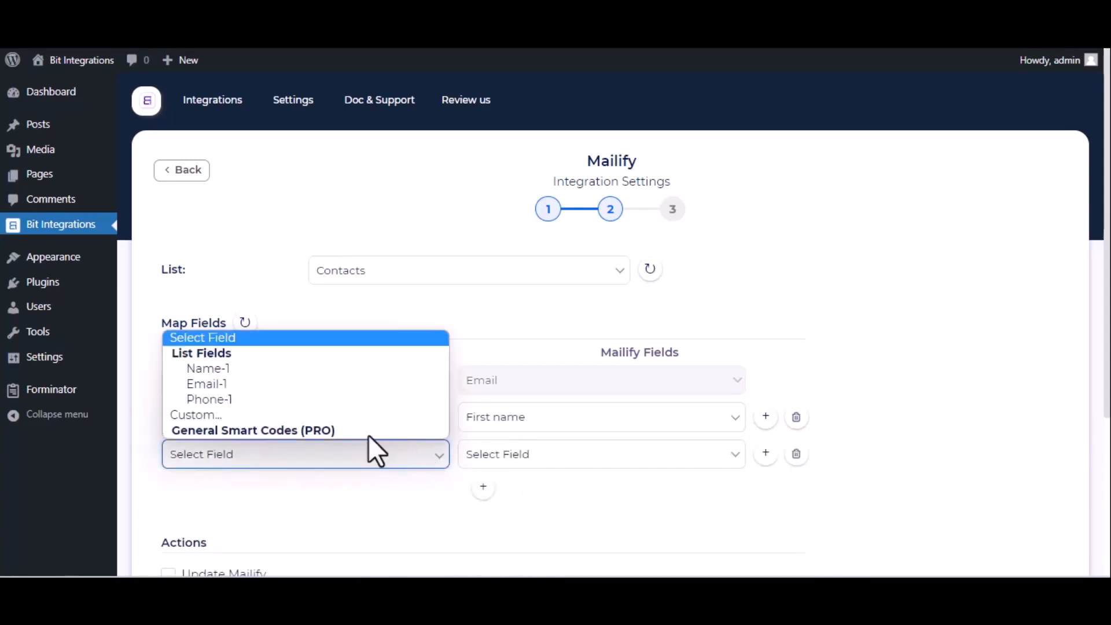
{"action": "left_click", "coordinate": [318, 399]}
{"action": "left_click", "coordinate": [544, 455]}
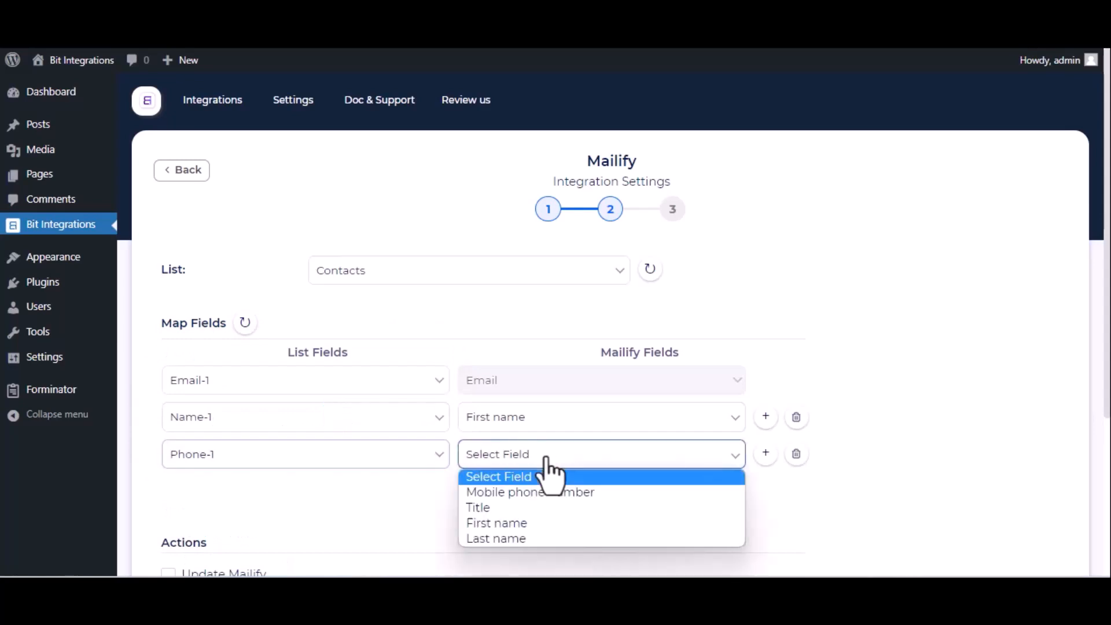
{"action": "left_click", "coordinate": [518, 493]}
Proceed to the final step and Finish & Save the integration
{"action": "scroll", "coordinate": [518, 496], "scroll_direction": "down", "scroll_amount": 4}
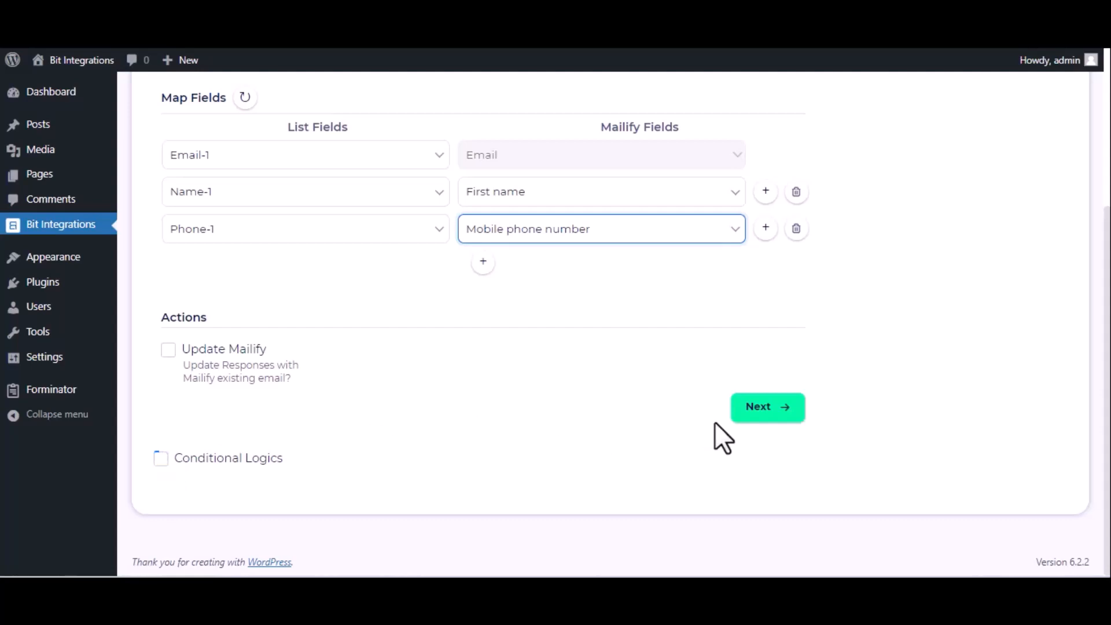
{"action": "left_click", "coordinate": [747, 418]}
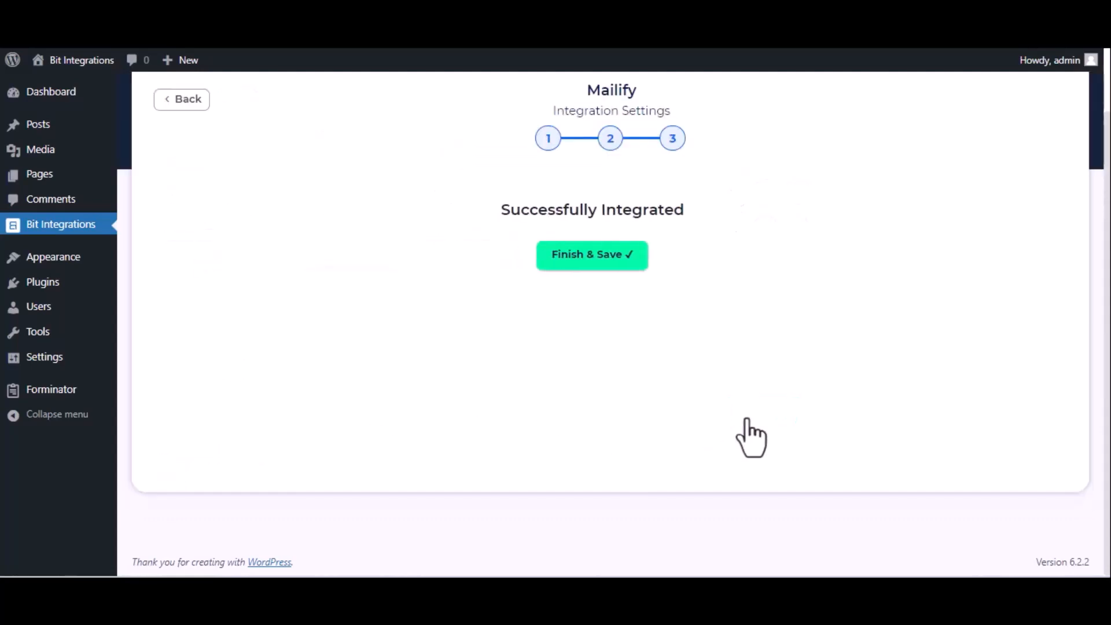
{"action": "left_click", "coordinate": [630, 262]}
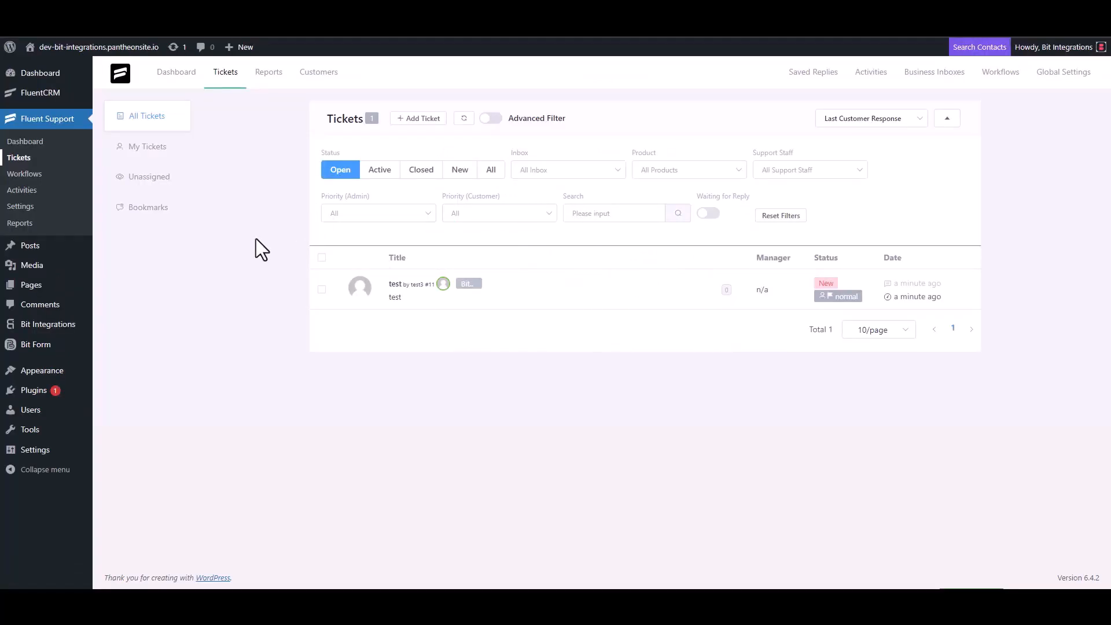
Start a new ticket and search for the contact by their e-mail address
{"action": "left_click", "coordinate": [417, 121]}
{"action": "left_click", "coordinate": [397, 144]}
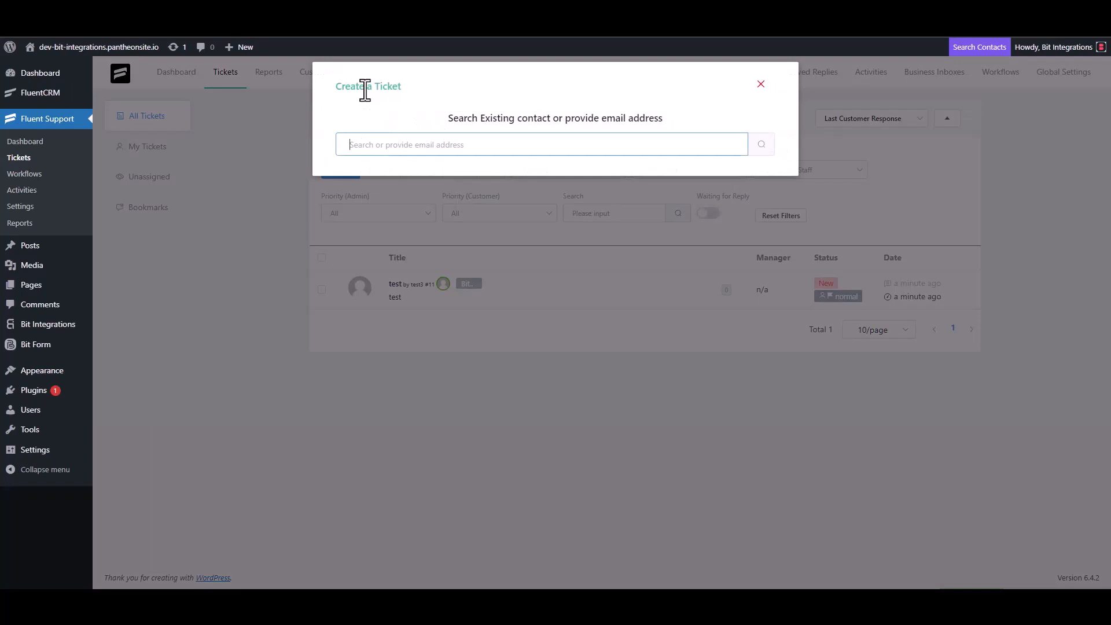
{"action": "triple_click", "coordinate": [408, 144]}
{"action": "left_click", "coordinate": [446, 149]}
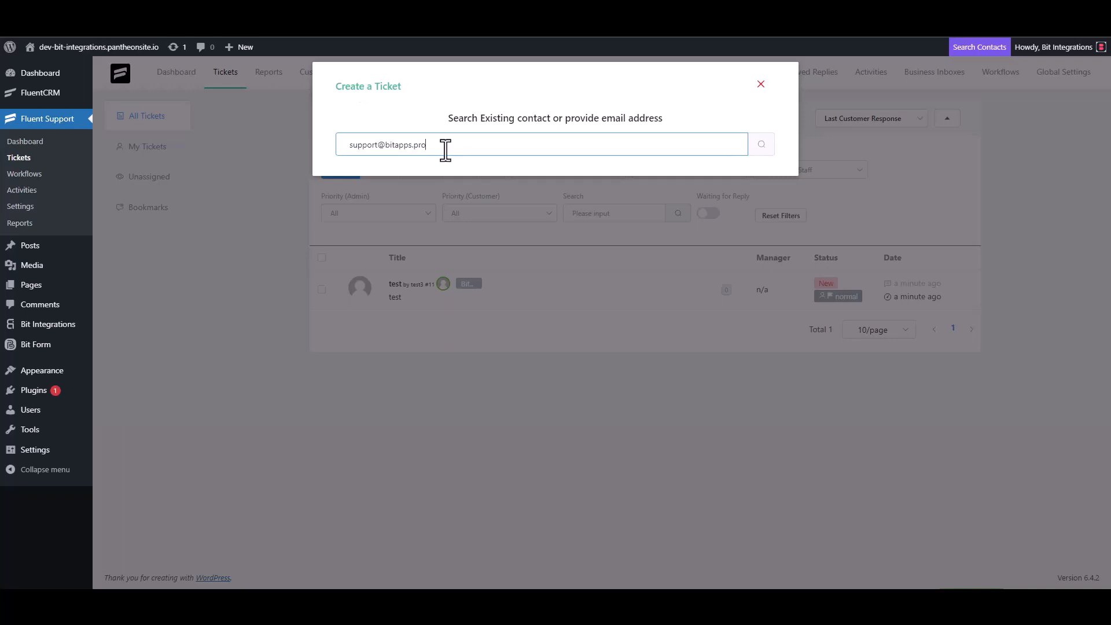
{"action": "left_click", "coordinate": [758, 146]}
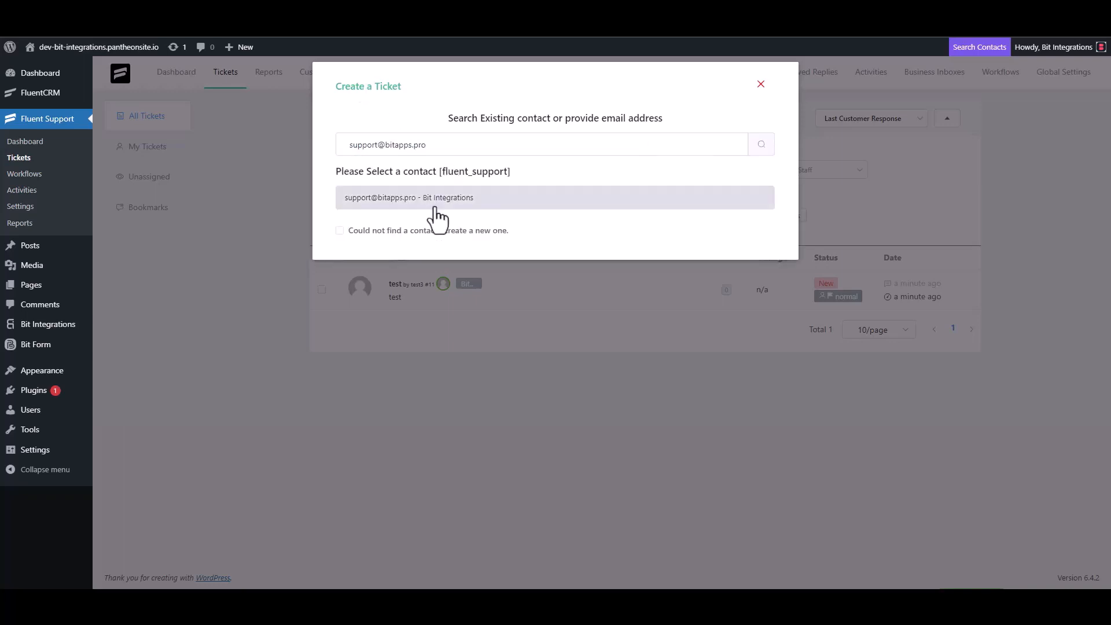
Create a new contact with first name 'Bit Integrations' and their e-mail, then continue
{"action": "left_click", "coordinate": [352, 231]}
{"action": "left_click", "coordinate": [372, 228]}
{"action": "type", "text": "B"}
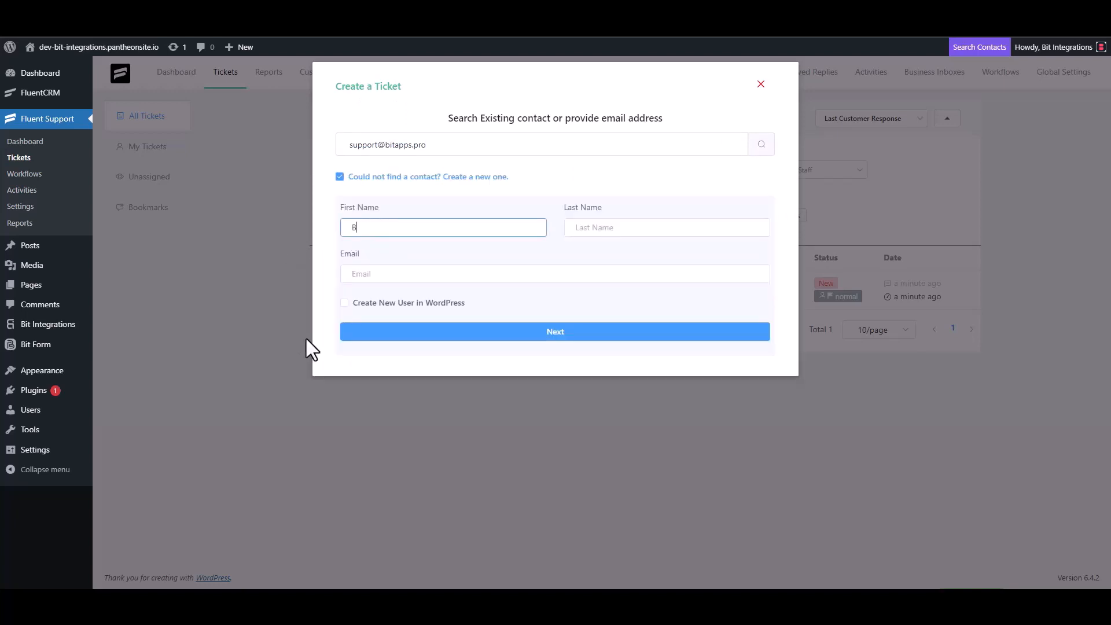
{"action": "type", "text": "it Integrations"}
{"action": "left_click", "coordinate": [385, 275]}
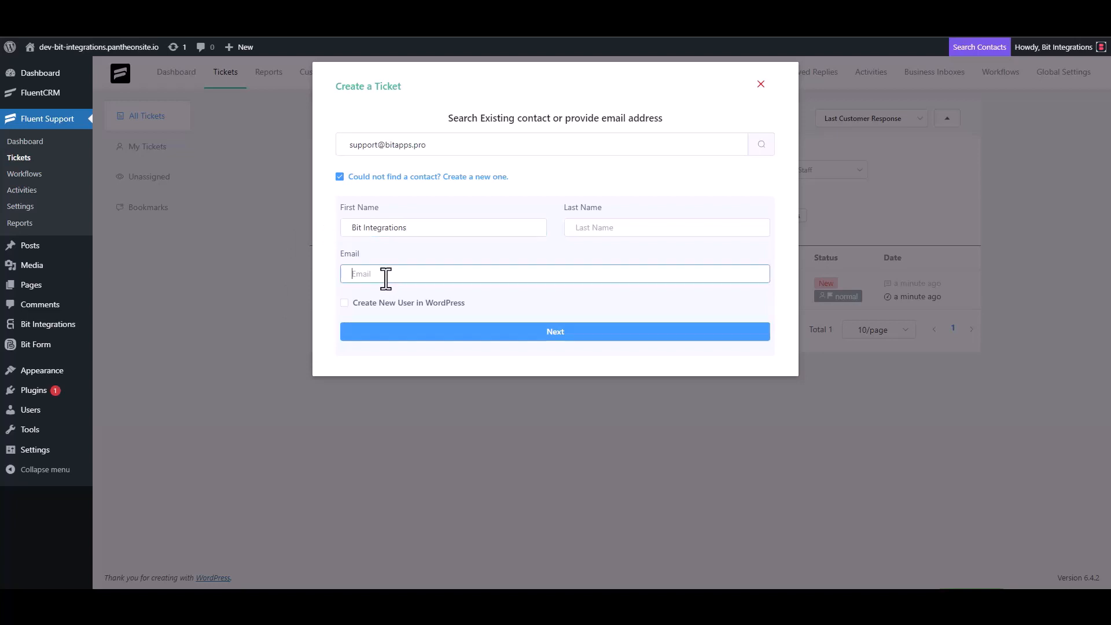
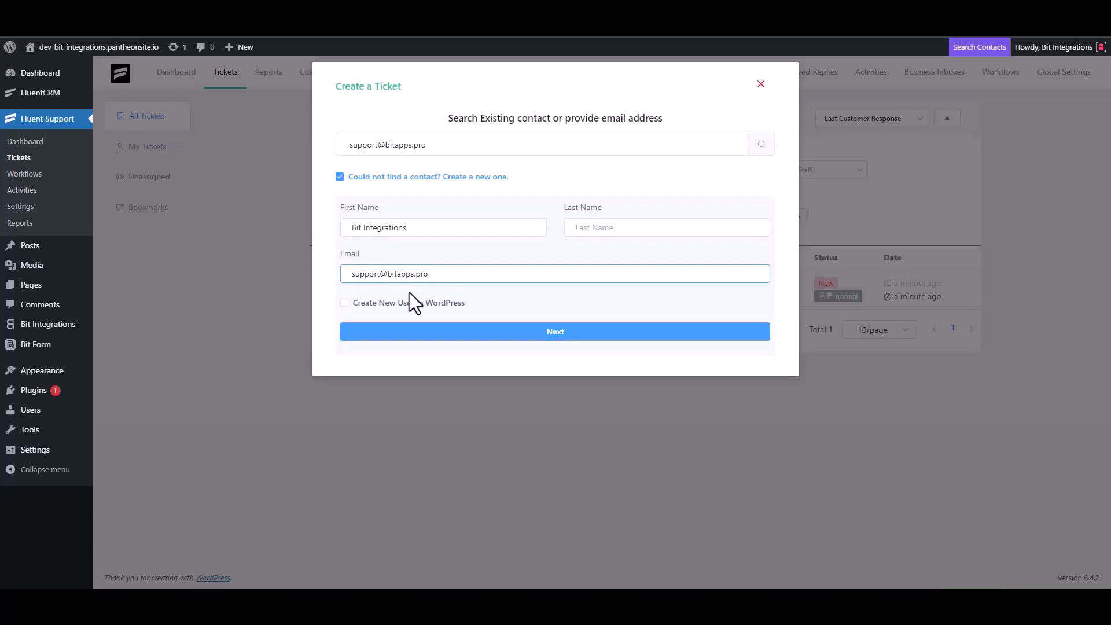
{"action": "left_click", "coordinate": [556, 332]}
Clear the trial 'test' text from the subject and details fields
{"action": "left_click", "coordinate": [471, 208]}
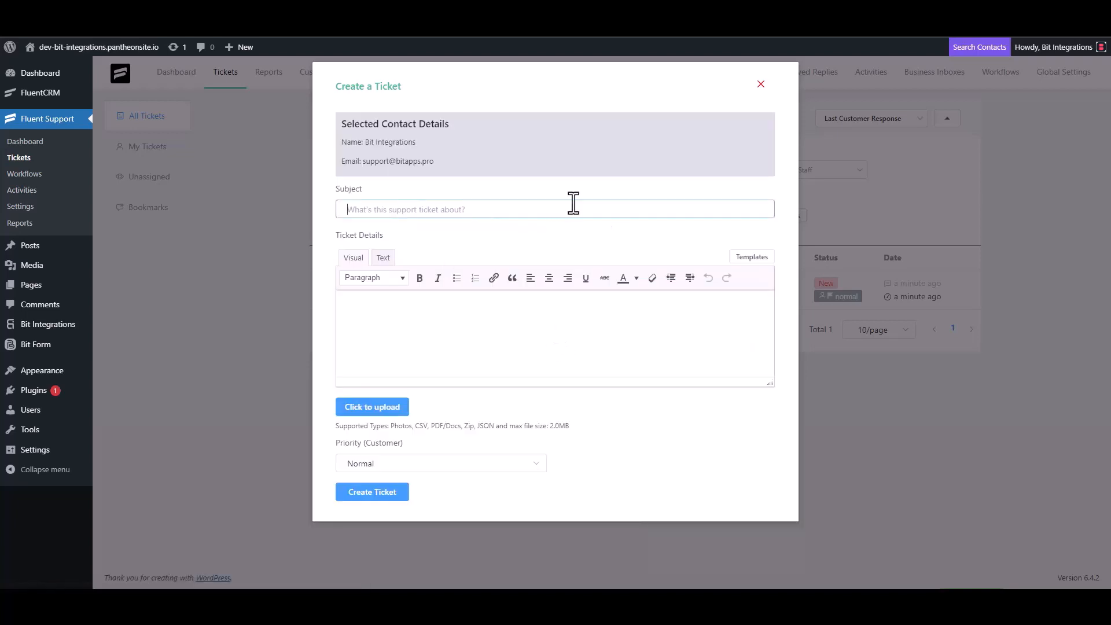
{"action": "type", "text": "test"}
{"action": "left_click", "coordinate": [384, 329]}
{"action": "type", "text": "t"}
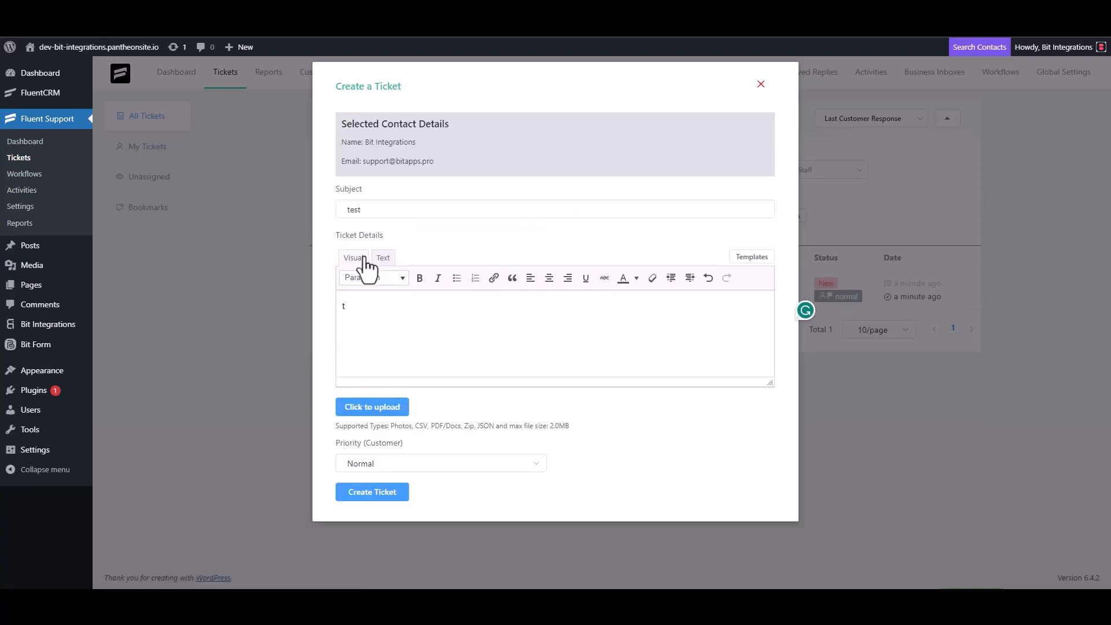
{"action": "double_click", "coordinate": [368, 210]}
{"action": "key", "text": "BackSpace"}
{"action": "left_click", "coordinate": [367, 312]}
{"action": "key", "text": "BackSpace"}
Enter 'Bit Integrations' as subject, copy it into the details, and create the ticket
{"action": "left_click", "coordinate": [523, 200]}
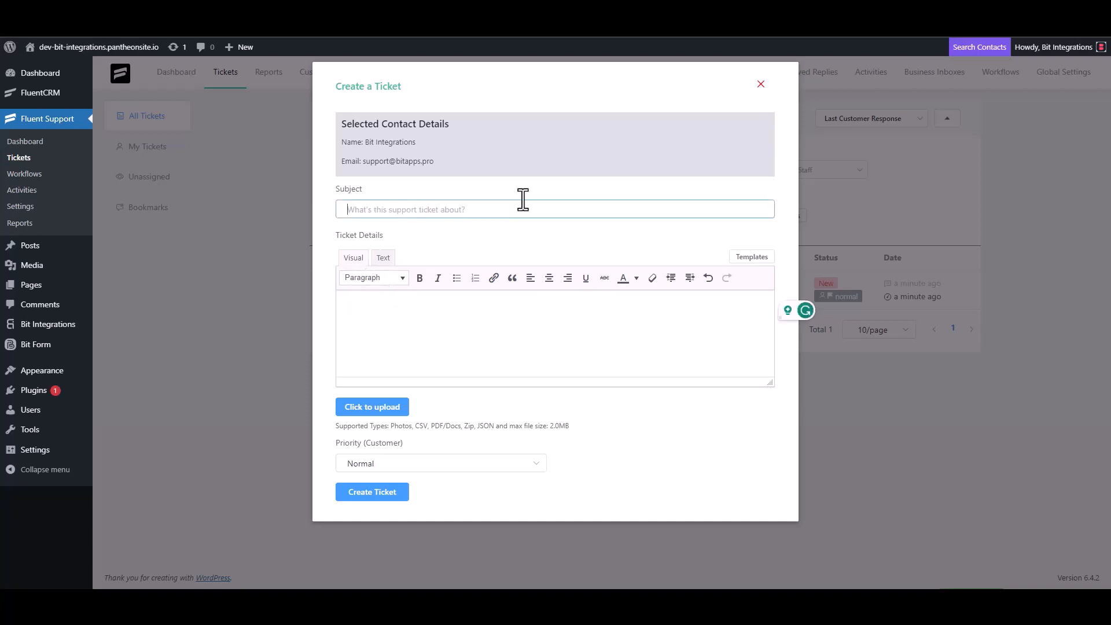
{"action": "type", "text": "Bit Integrations"}
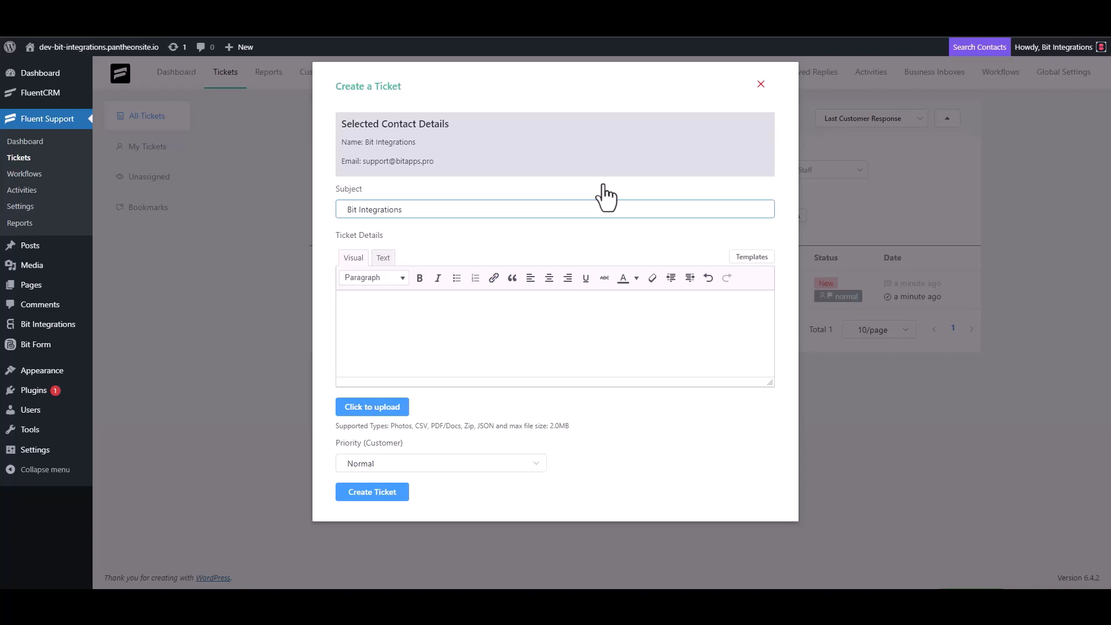
{"action": "triple_click", "coordinate": [422, 210]}
{"action": "key", "text": "ctrl+c"}
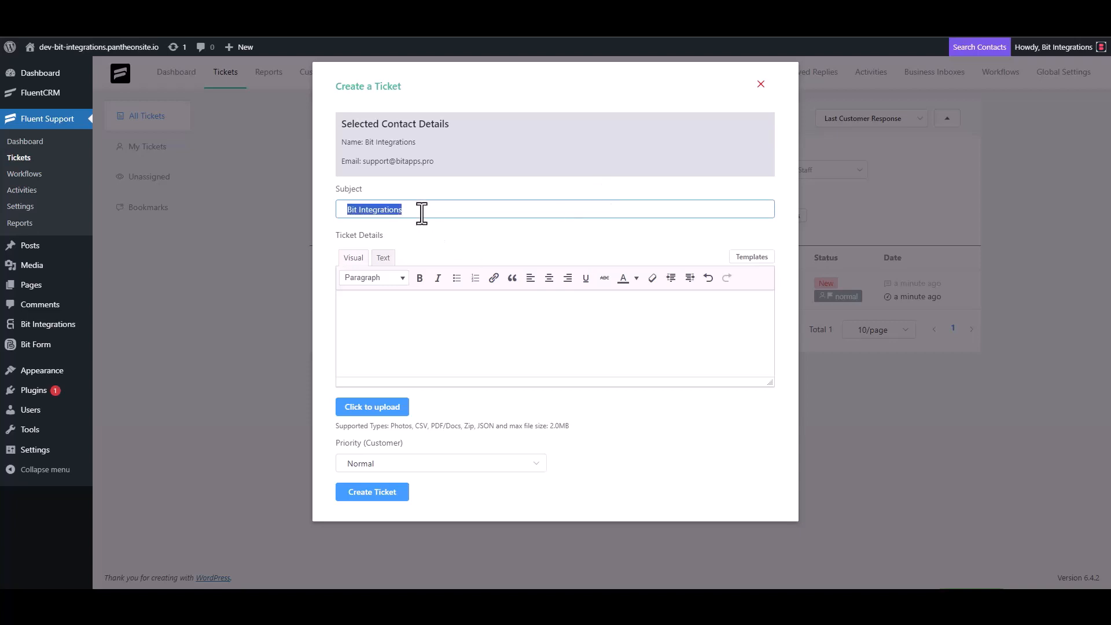
{"action": "left_click", "coordinate": [398, 305]}
{"action": "key", "text": "ctrl+v"}
{"action": "left_click", "coordinate": [399, 489]}
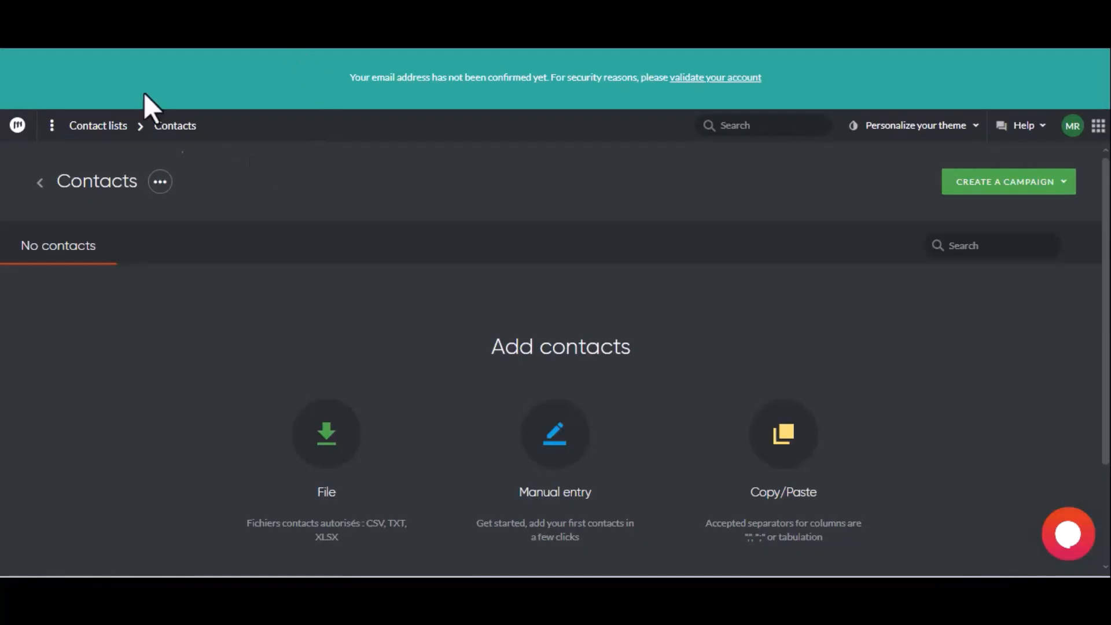
Refresh the Mailify Contacts list to check whether the new Fluent Support contact appeared
{"action": "left_click", "coordinate": [68, 29]}
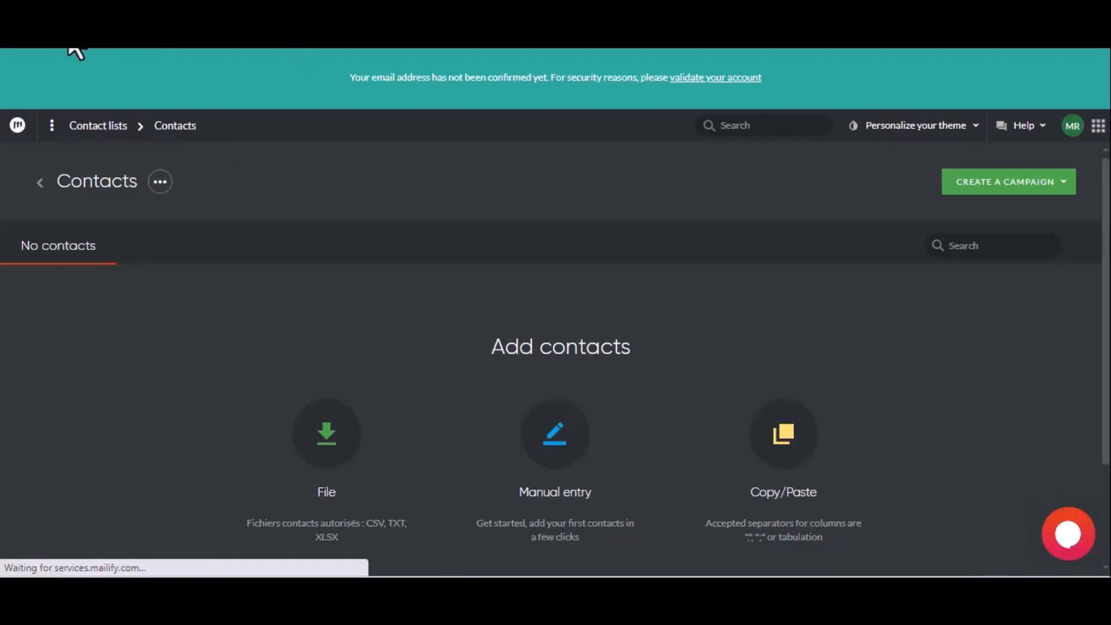